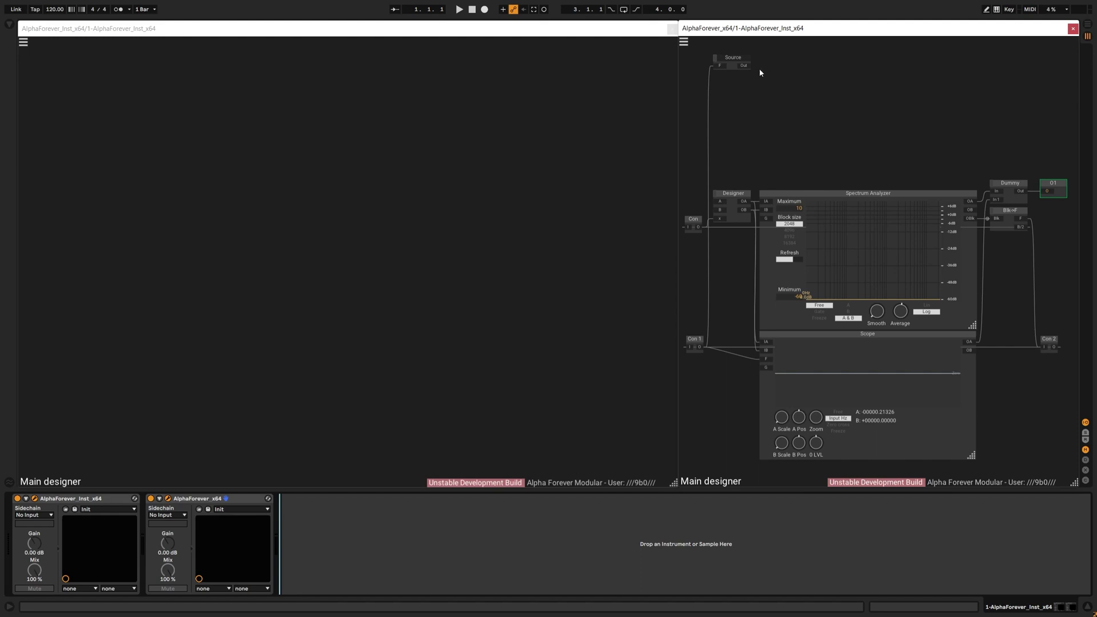
# Insert Filter SVF Modulated after the source, aligned with the analyzer's left edge.
pyautogui.moveTo(745, 71); pyautogui.dragTo(844, 84)
pyautogui.click(848, 83)
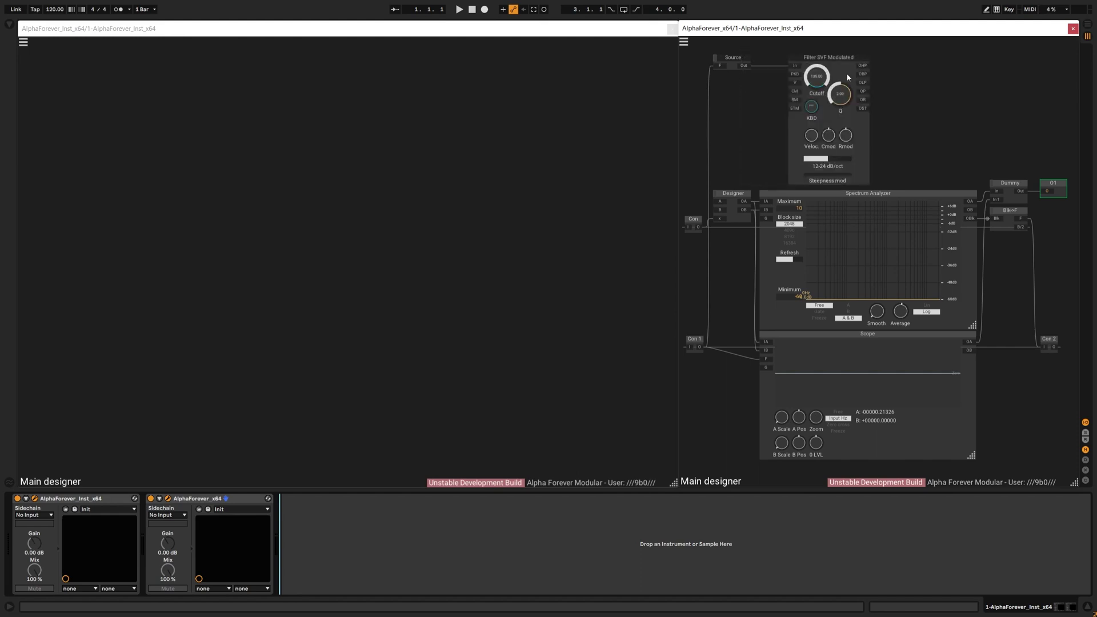
pyautogui.click(836, 58)
pyautogui.click(778, 197)
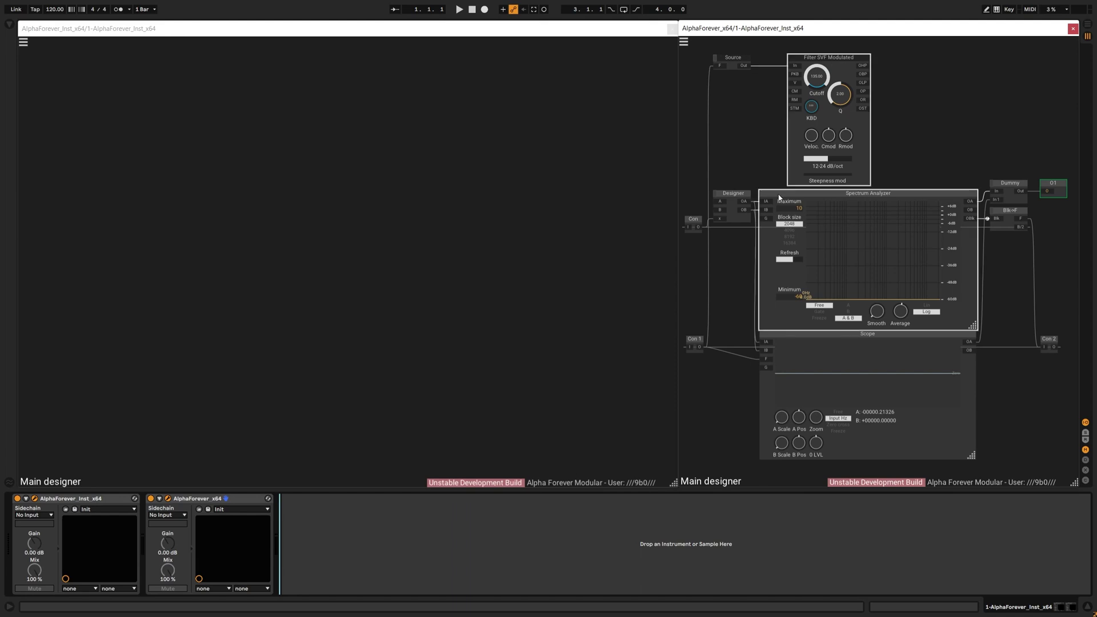
pyautogui.click(926, 90)
# Add an Add module from the filter's highpass output and position it.
pyautogui.moveTo(830, 69); pyautogui.dragTo(891, 69)
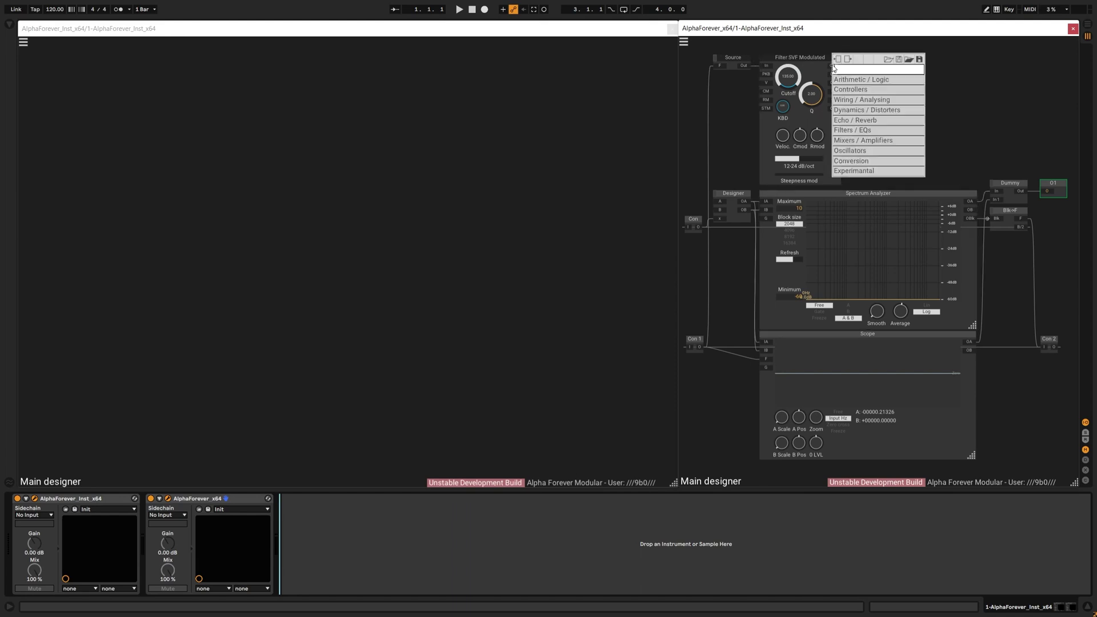
pyautogui.write('add')
pyautogui.press('Return')
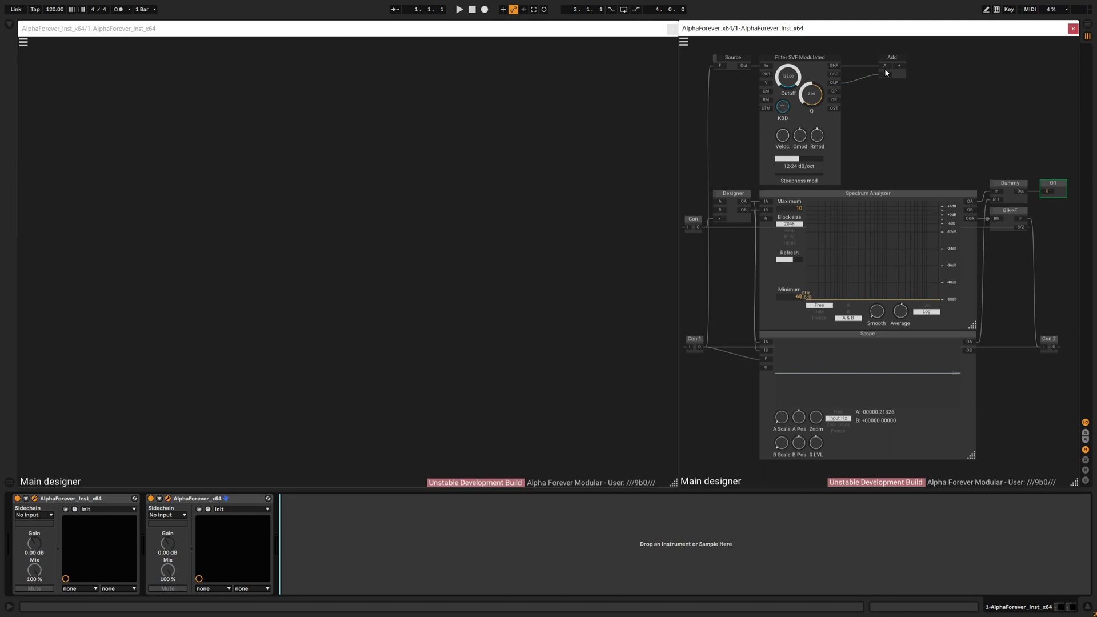
pyautogui.moveTo(874, 60)
pyautogui.mouseDown()
pyautogui.moveTo(860, 60)
pyautogui.moveTo(720, 204)
pyautogui.mouseUp()
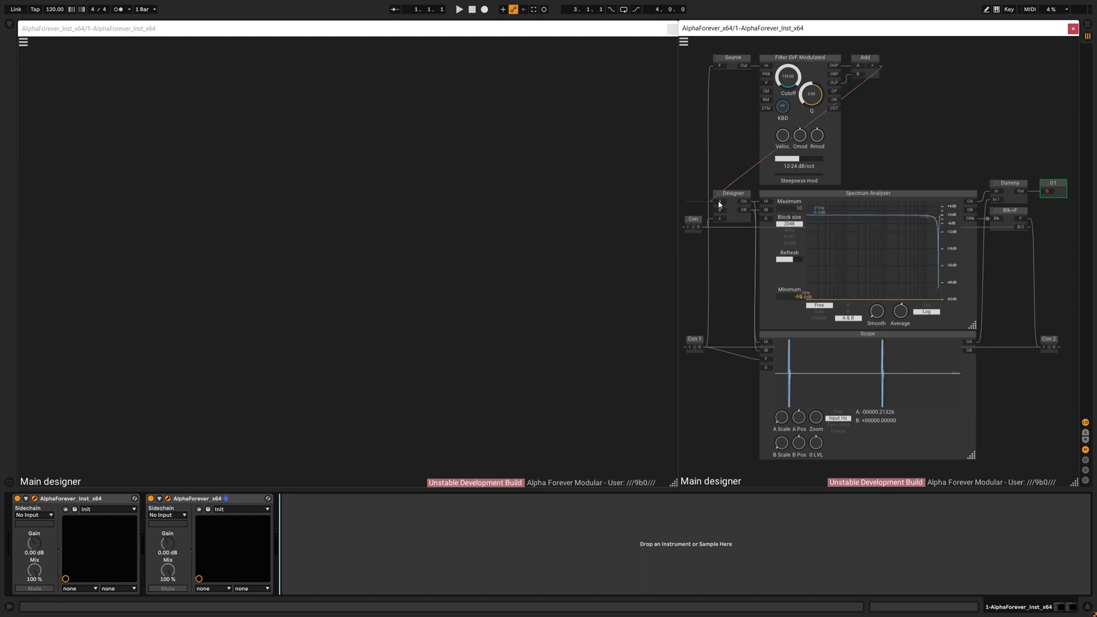
# Lower the filter cutoff and reduce Q to about 0.90 to form a notch.
pyautogui.moveTo(791, 79); pyautogui.dragTo(789, 115)
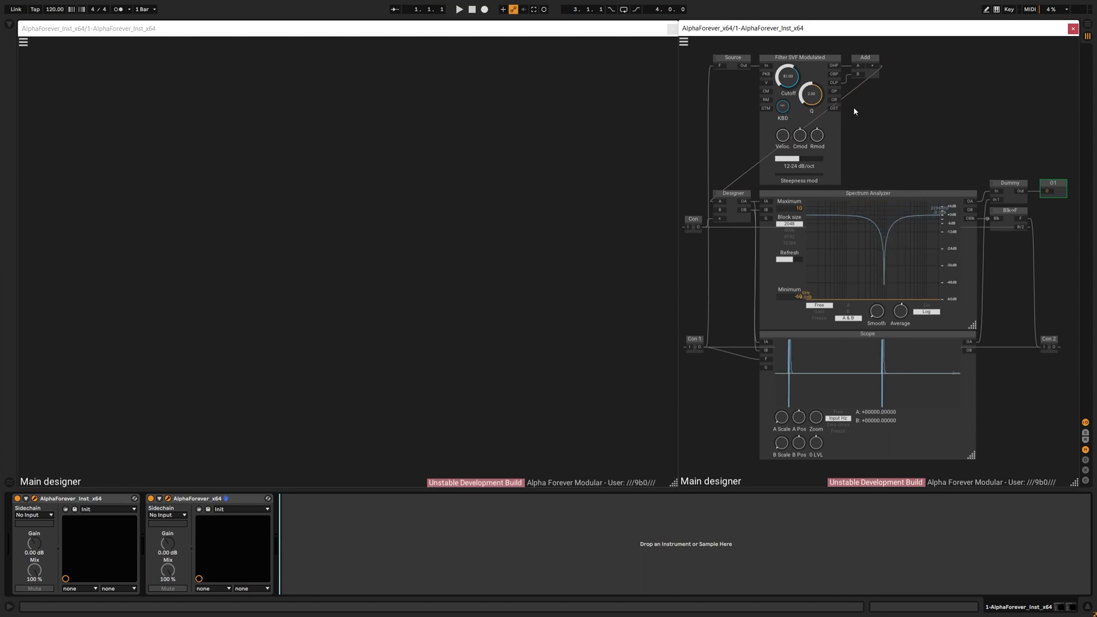
pyautogui.moveTo(812, 94); pyautogui.dragTo(812, 105)
pyautogui.moveTo(814, 101); pyautogui.dragTo(813, 123)
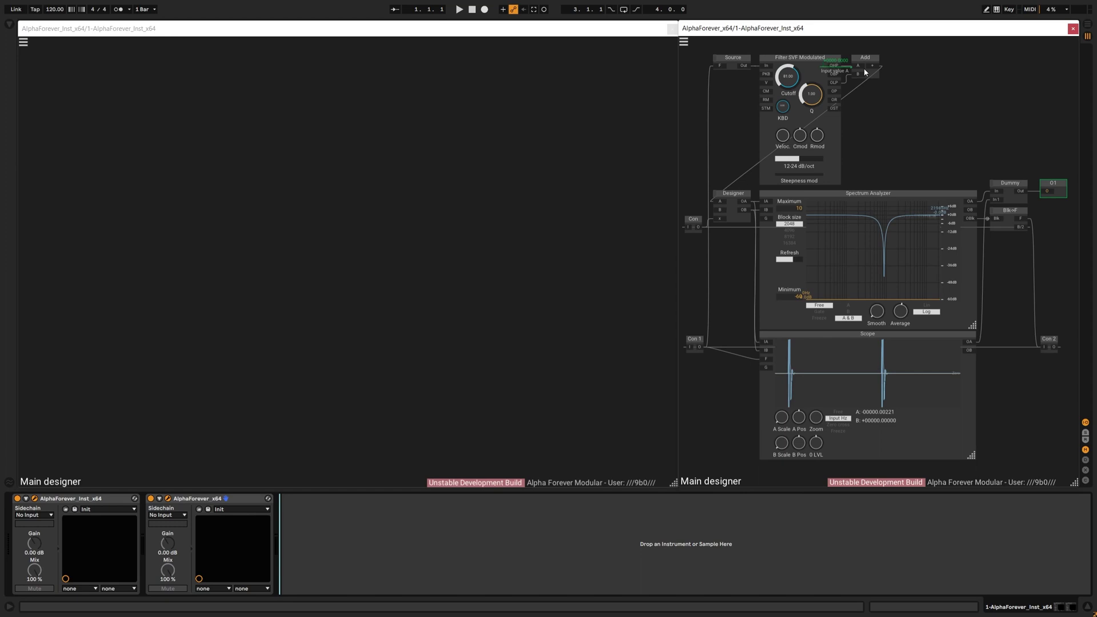
# Add an OSC Multi oscillator with a Spectrum Analyzer to its right.
pyautogui.rightClick(221, 149)
pyautogui.write('osc')
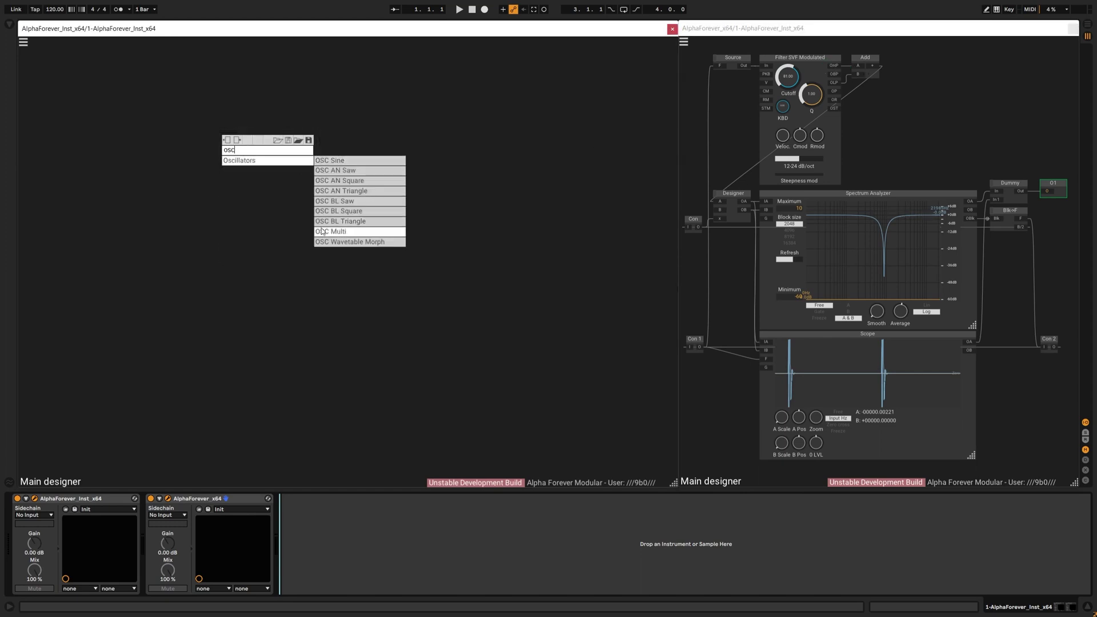
pyautogui.click(329, 231)
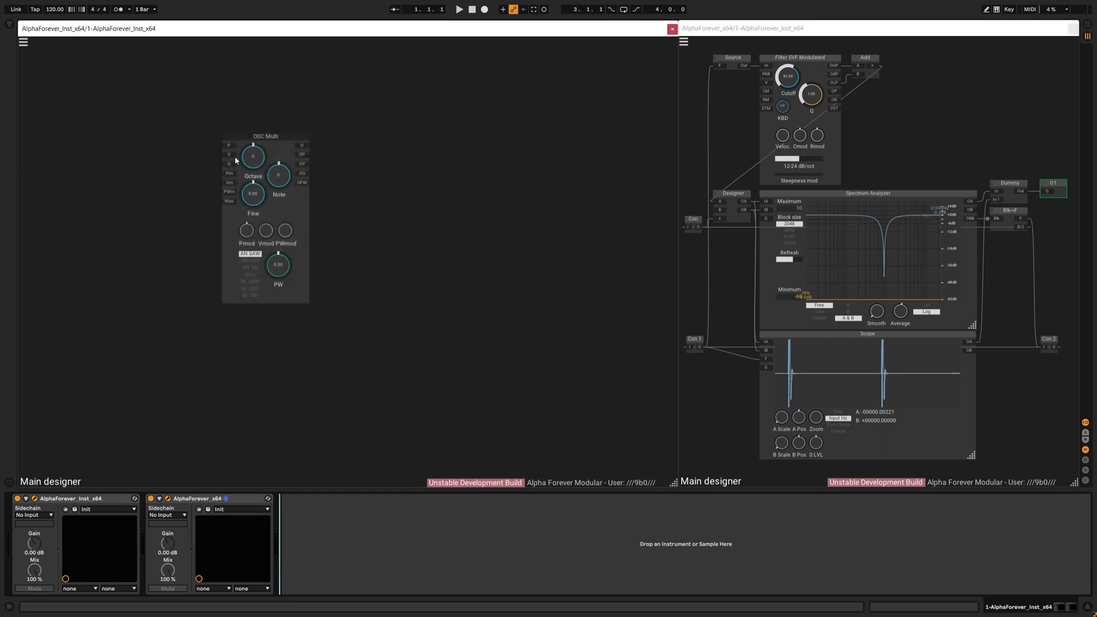
pyautogui.scroll(2, 236, 162)
pyautogui.scroll(2, 167, 265)
pyautogui.moveTo(200, 205); pyautogui.dragTo(203, 290)
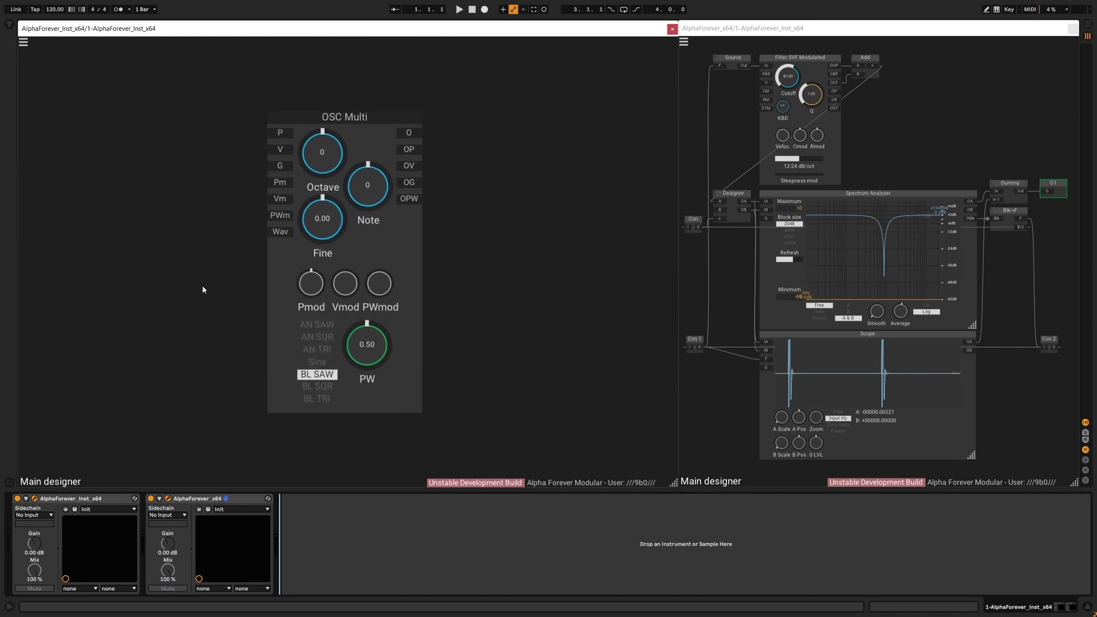
pyautogui.doubleClick(413, 136)
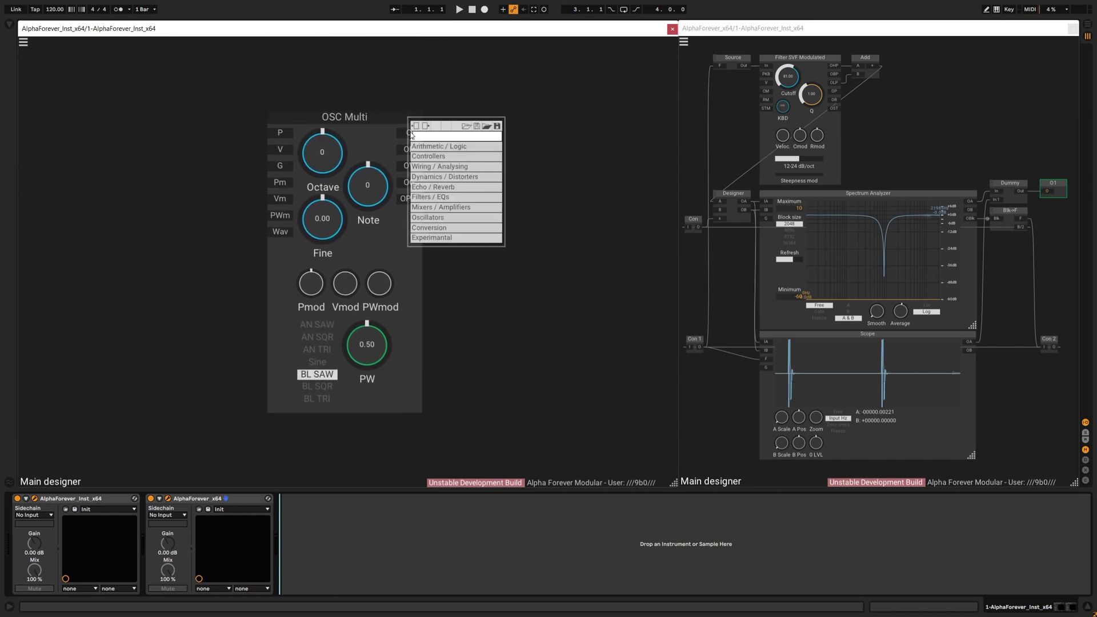
pyautogui.write('spec')
pyautogui.press('Return')
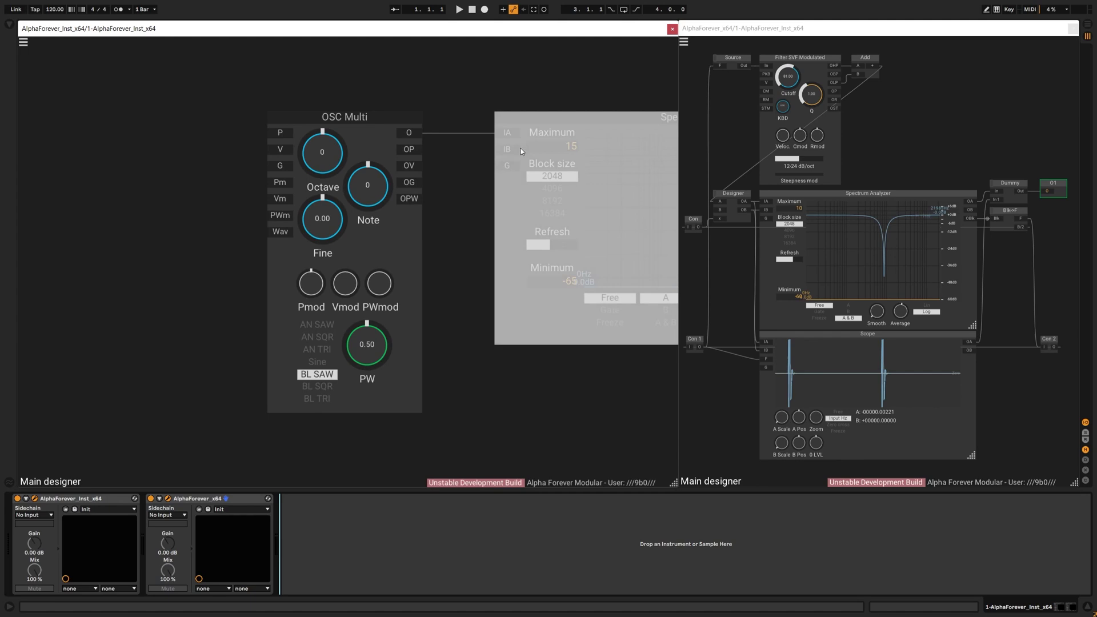
pyautogui.moveTo(522, 120); pyautogui.dragTo(453, 119)
# Add a Midi Note module and a V constant beside the oscillator.
pyautogui.doubleClick(149, 141)
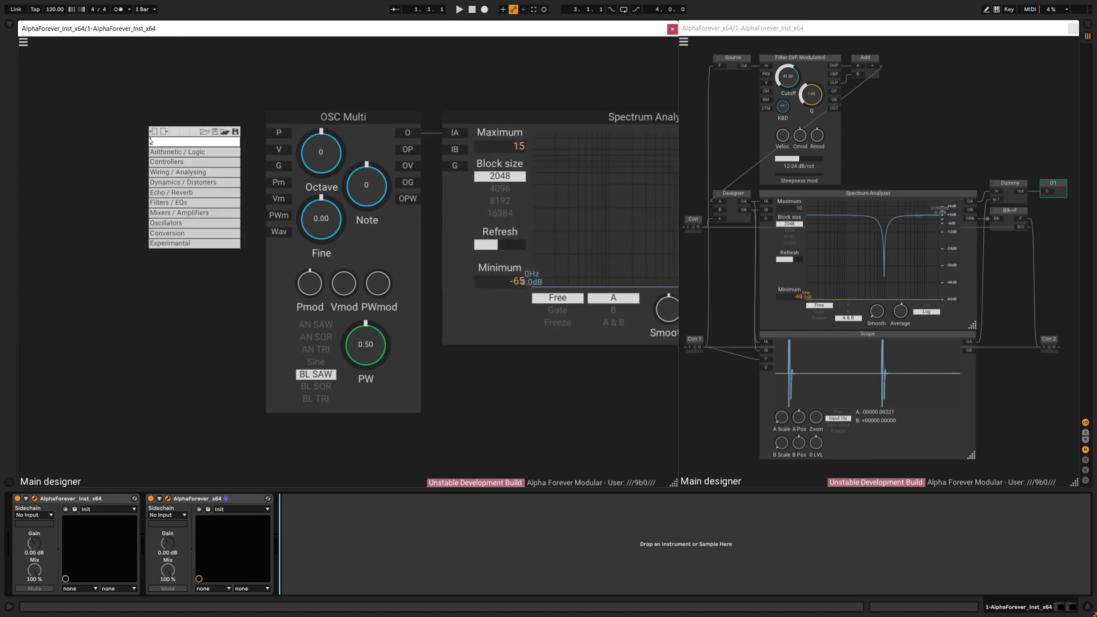
pyautogui.write('midi')
pyautogui.press('Return')
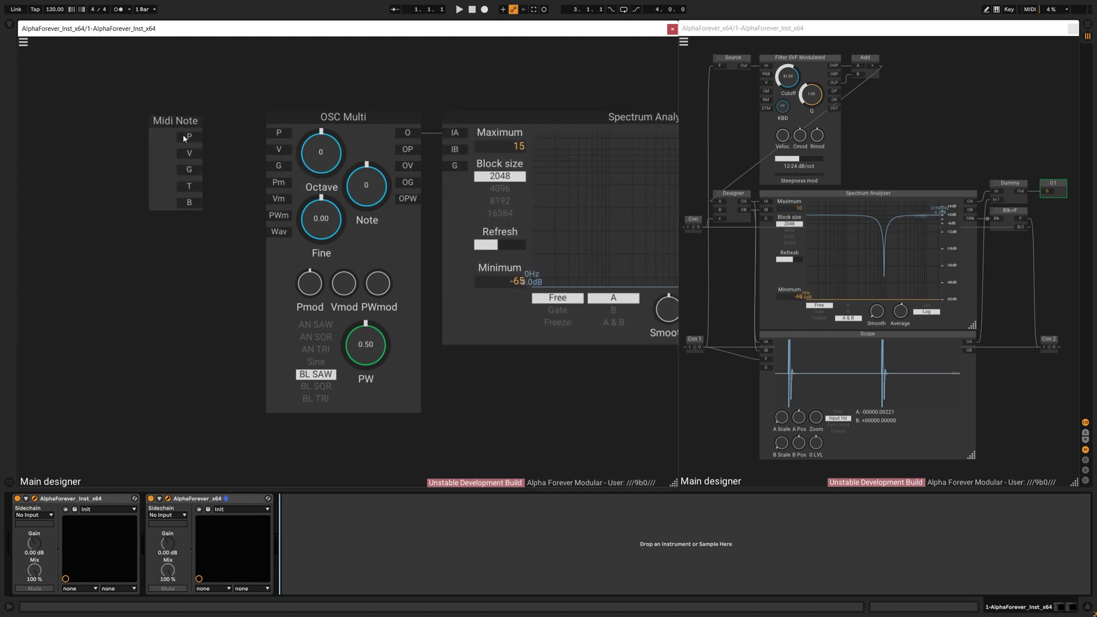
pyautogui.doubleClick(279, 149)
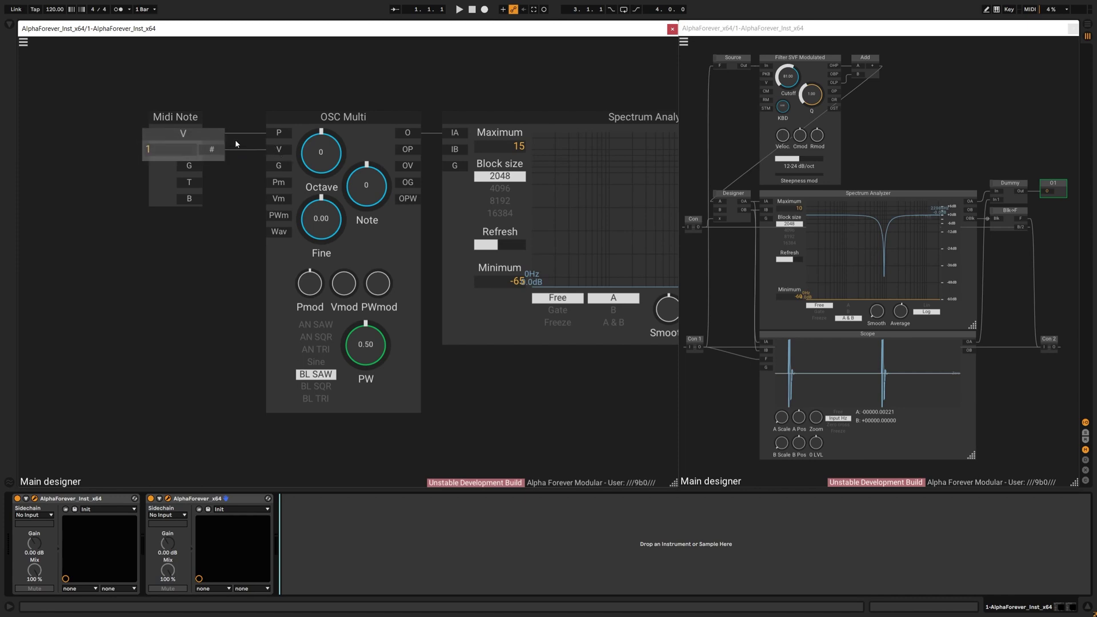
pyautogui.moveTo(184, 144)
pyautogui.mouseDown()
pyautogui.moveTo(335, 89)
pyautogui.moveTo(307, 82)
pyautogui.mouseUp()
pyautogui.click(344, 117)
pyautogui.moveTo(172, 118)
pyautogui.mouseDown()
pyautogui.moveTo(207, 121)
pyautogui.moveTo(179, 121)
pyautogui.mouseUp()
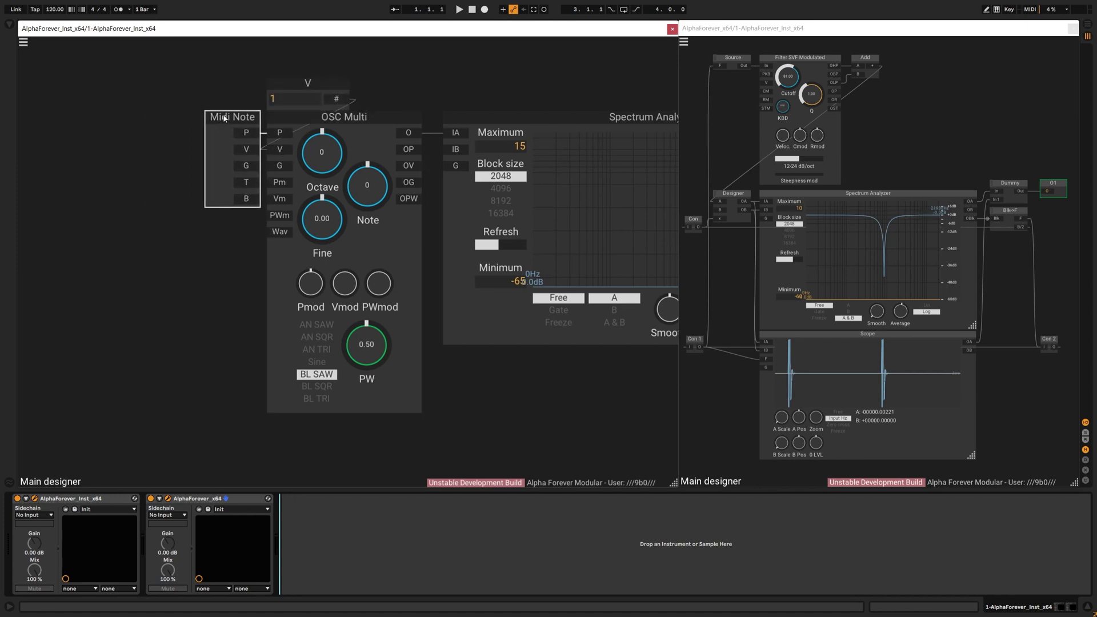
pyautogui.moveTo(411, 103); pyautogui.dragTo(198, 88)
# Add a Gain Lin right of the analyzer, with its O1 wired to the output.
pyautogui.click(351, 115)
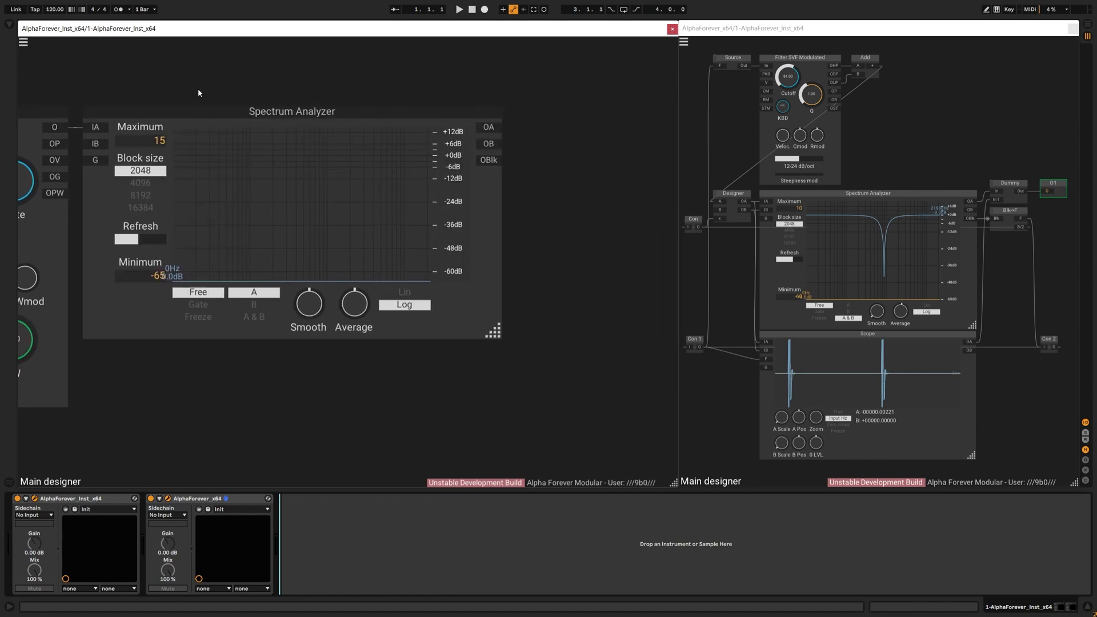
pyautogui.doubleClick(497, 127)
pyautogui.write('gai')
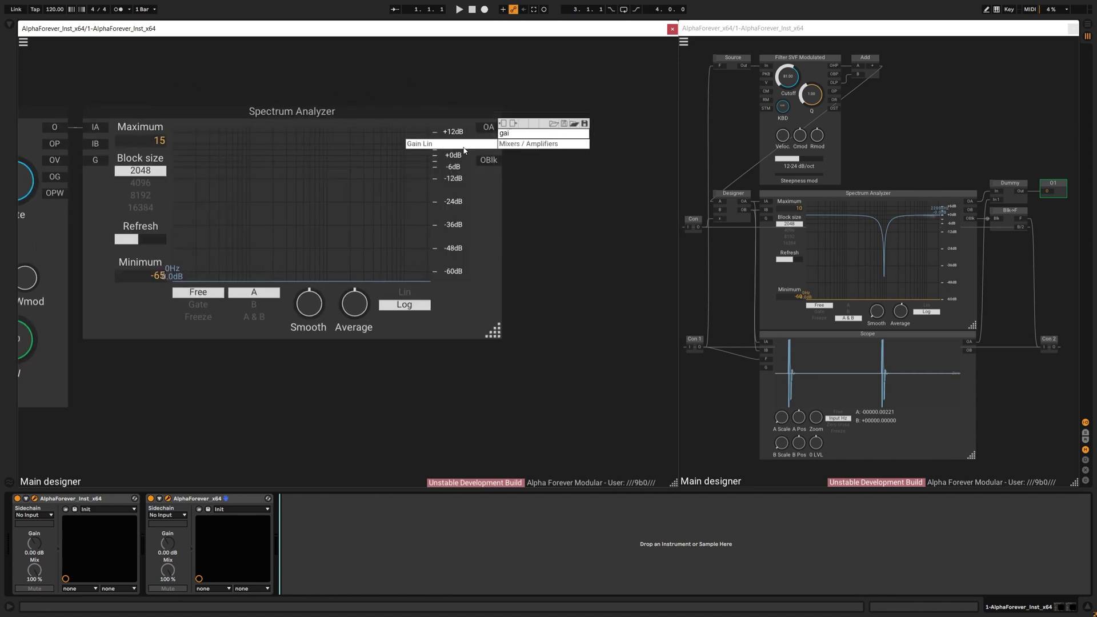
pyautogui.click(420, 144)
pyautogui.moveTo(617, 124); pyautogui.dragTo(565, 120)
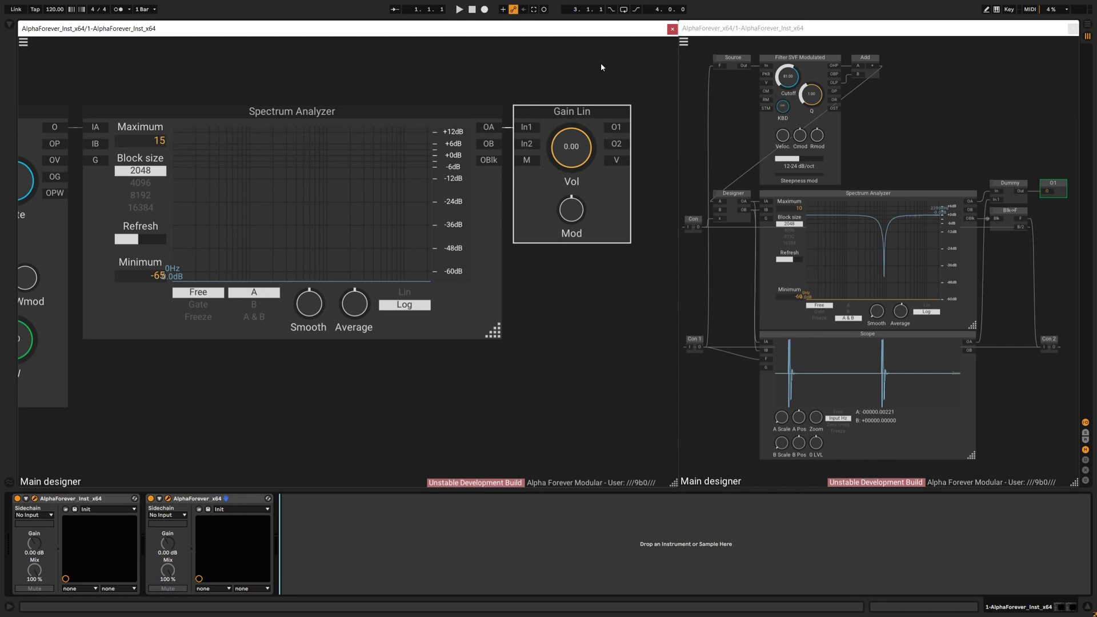
pyautogui.moveTo(601, 62); pyautogui.dragTo(494, 70)
pyautogui.moveTo(509, 134); pyautogui.dragTo(600, 129)
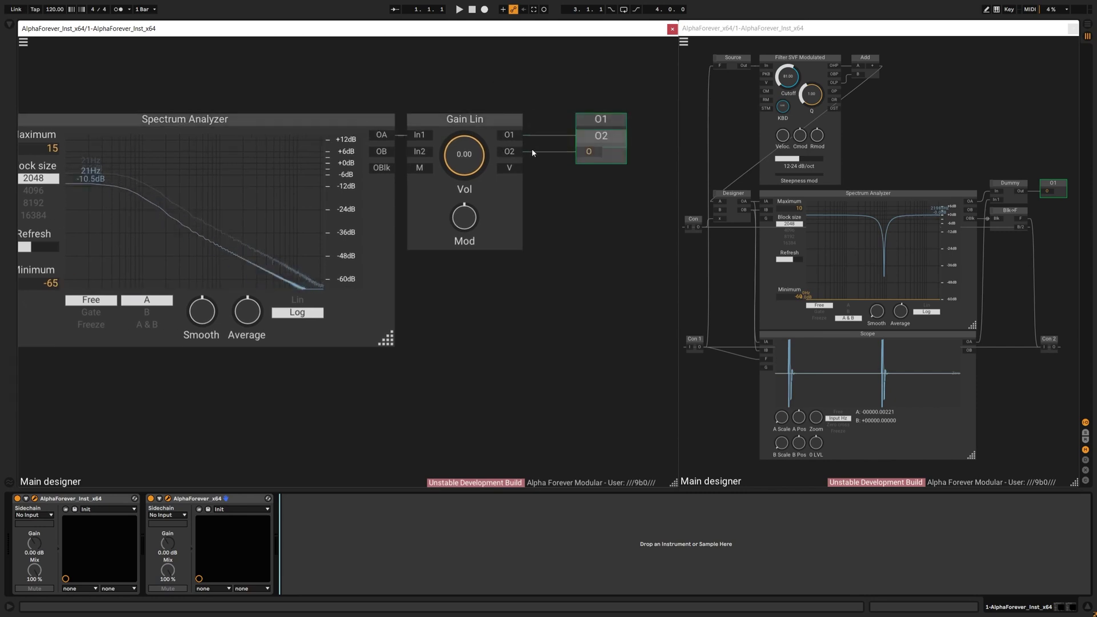
# Set the analyzer block size to 8192 and smoothing to zero.
pyautogui.moveTo(507, 91); pyautogui.dragTo(652, 85)
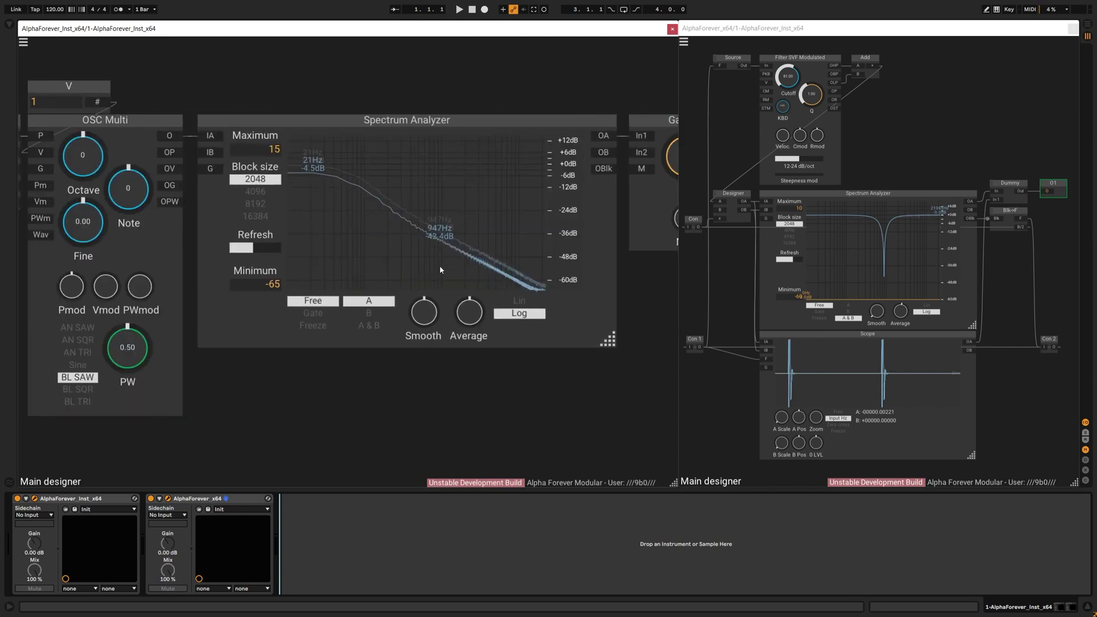
pyautogui.click(255, 203)
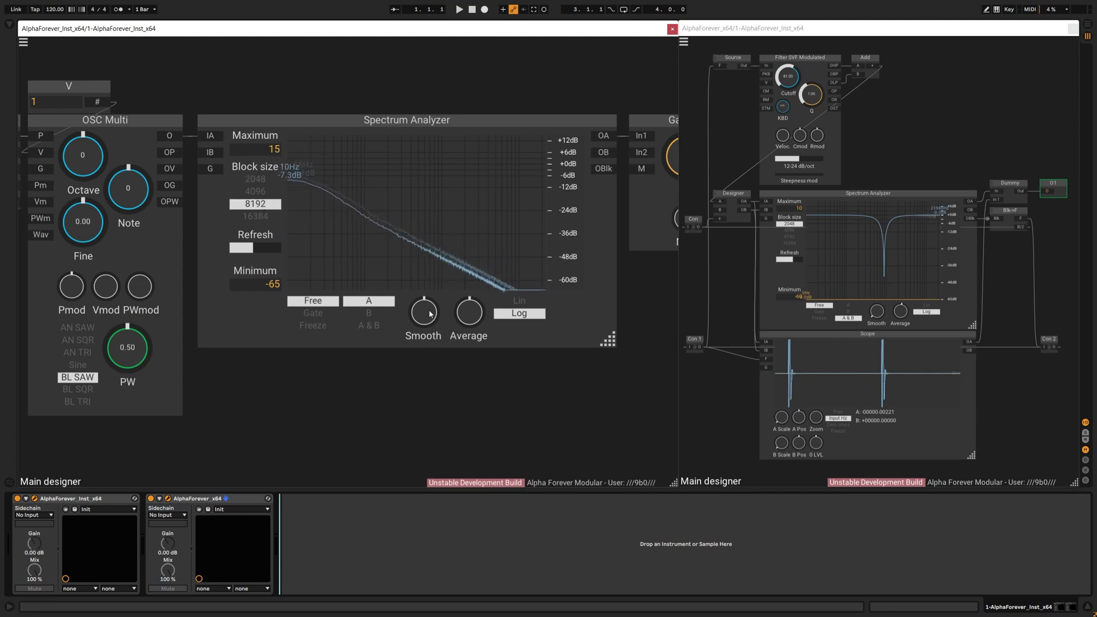
pyautogui.moveTo(423, 312); pyautogui.dragTo(424, 359)
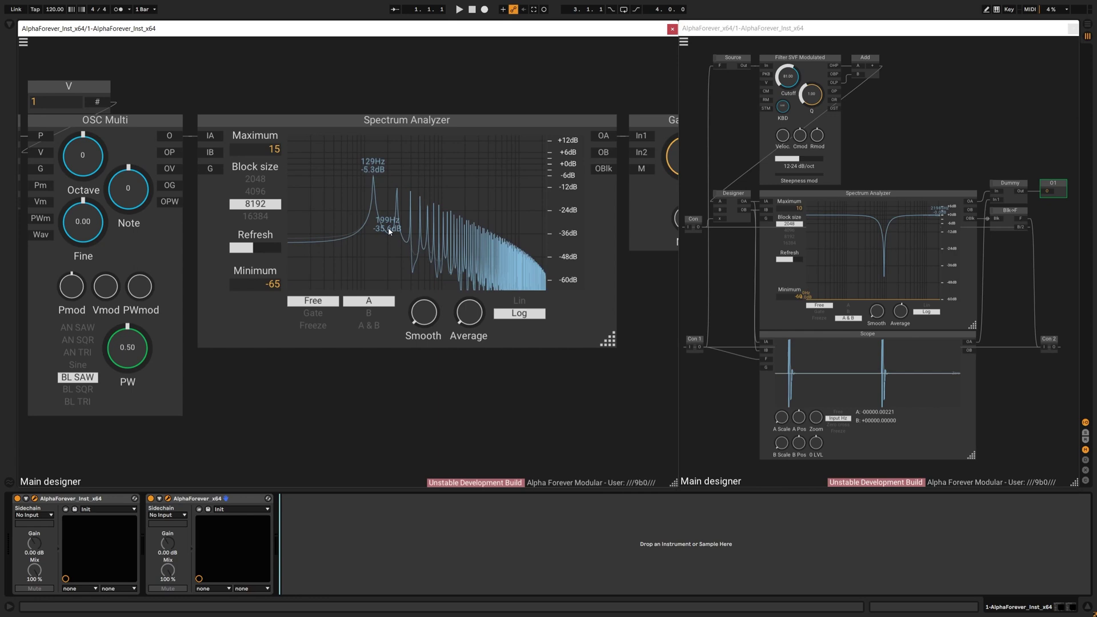
pyautogui.moveTo(392, 233)
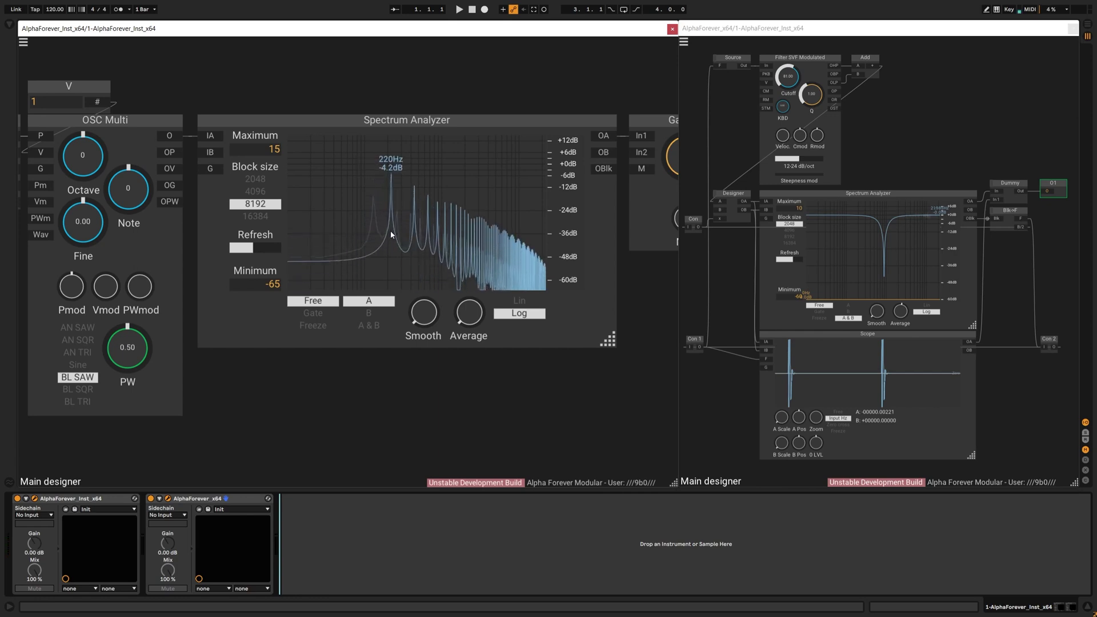
pyautogui.scroll(-4, 493, 423)
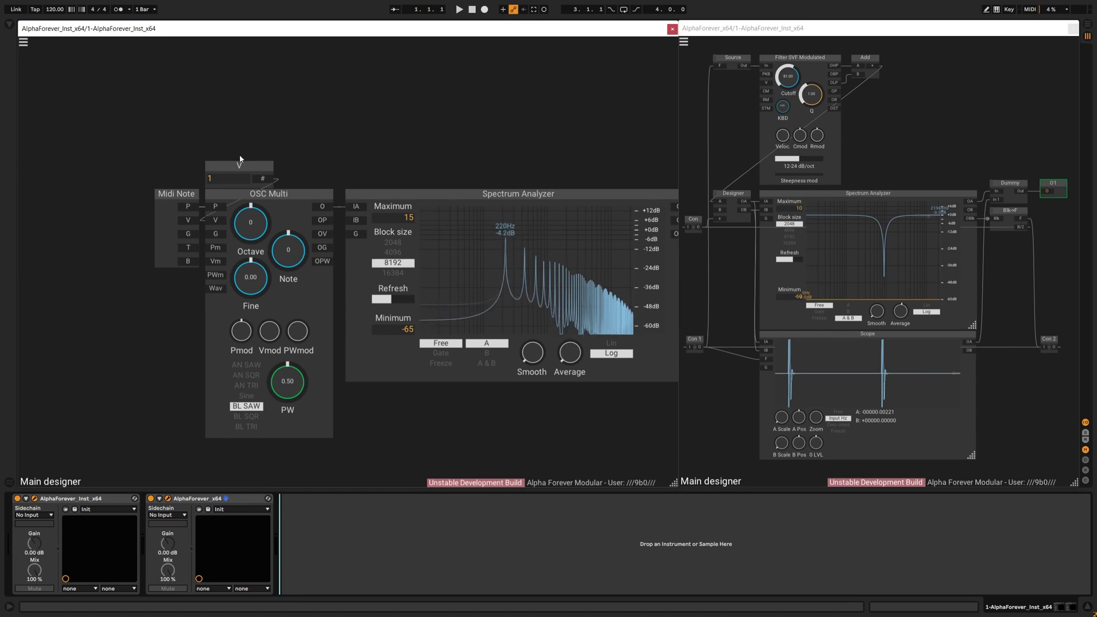
# Move the oscillator group left and insert Filter SVF Modulated on its output wire.
pyautogui.moveTo(112, 145); pyautogui.dragTo(381, 476)
pyautogui.moveTo(257, 197); pyautogui.dragTo(136, 168)
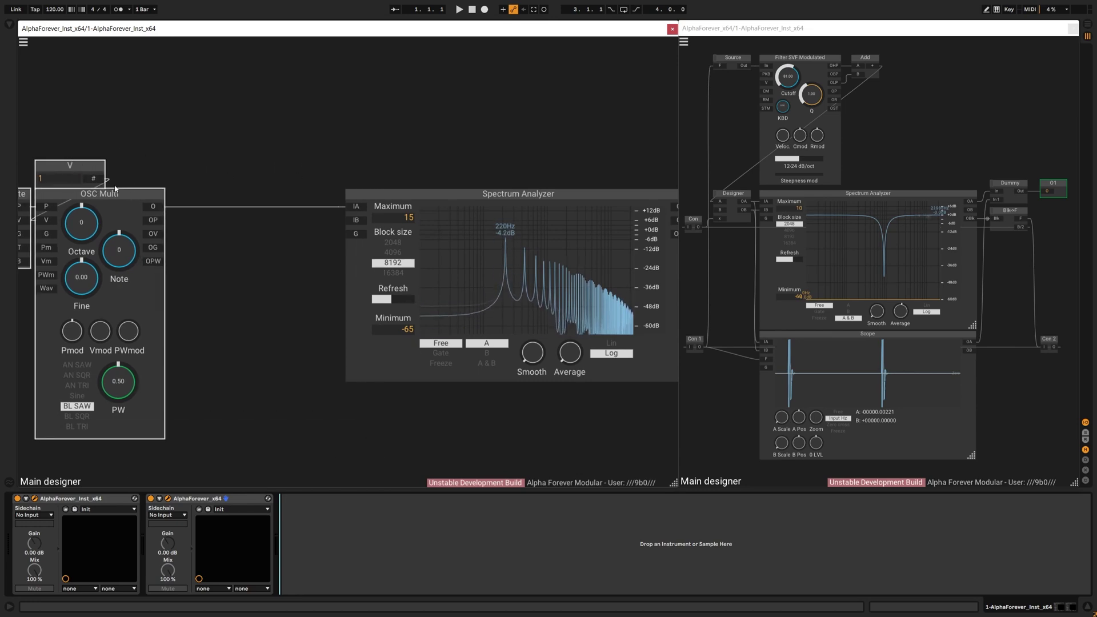
pyautogui.click(63, 204)
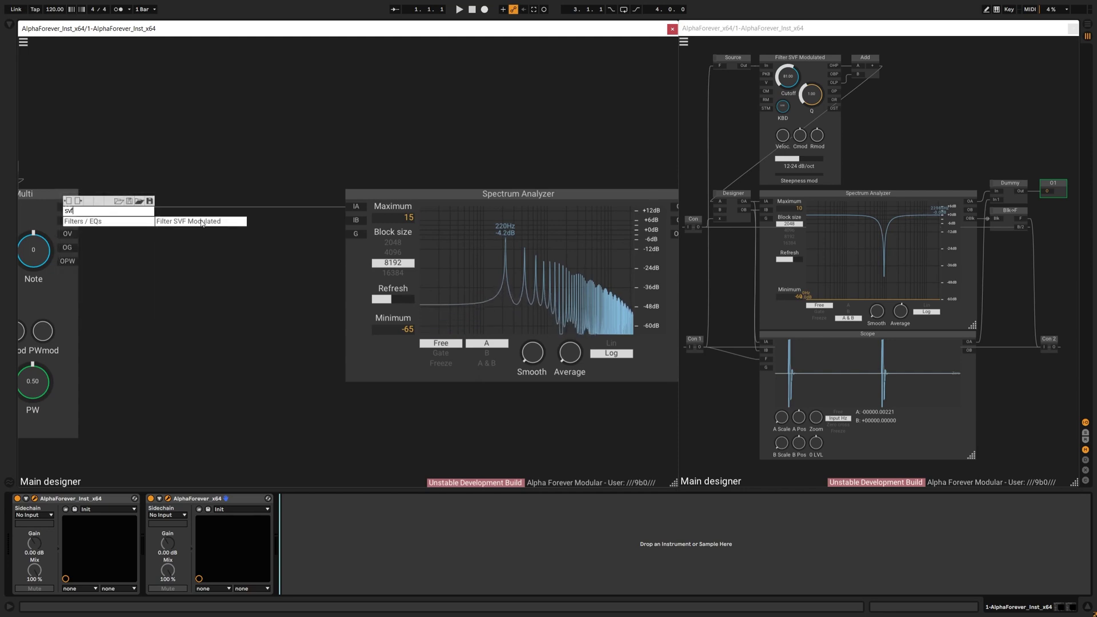
pyautogui.click(155, 206)
pyautogui.moveTo(239, 192); pyautogui.dragTo(263, 196)
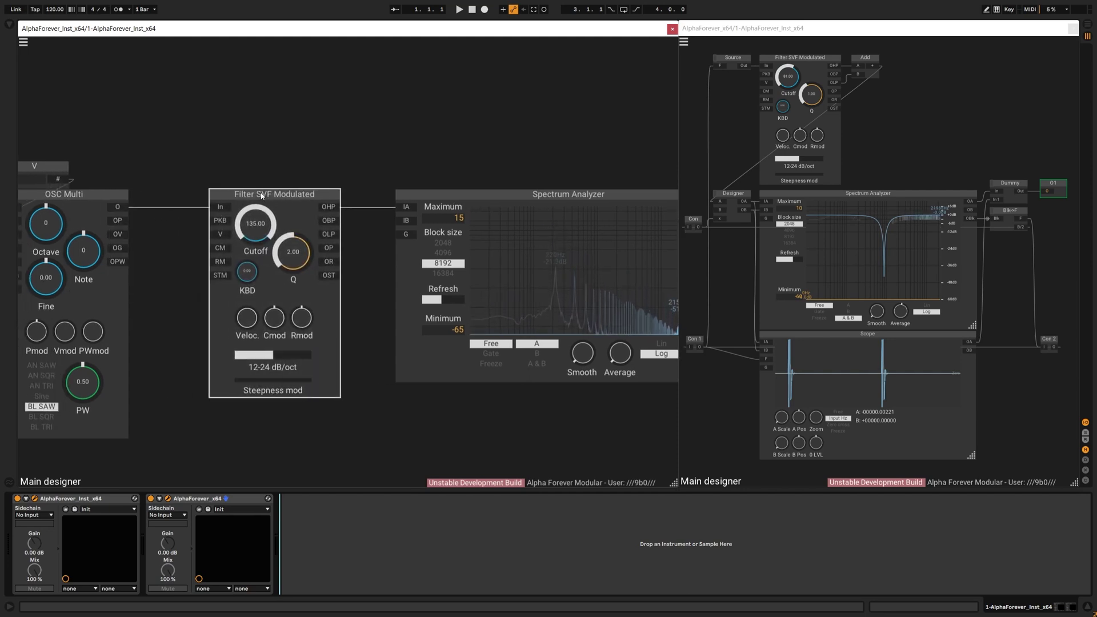
# Add a constant of 1 on the filter's RM input, placed above the filter.
pyautogui.click(220, 261)
pyautogui.moveTo(159, 248); pyautogui.dragTo(254, 164)
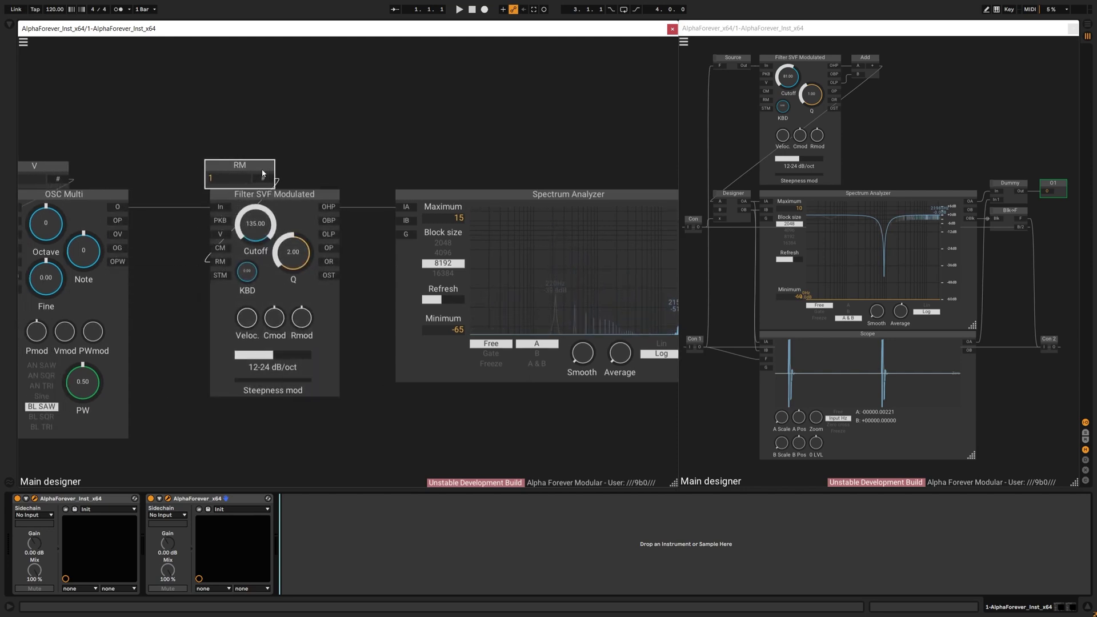
pyautogui.click(336, 160)
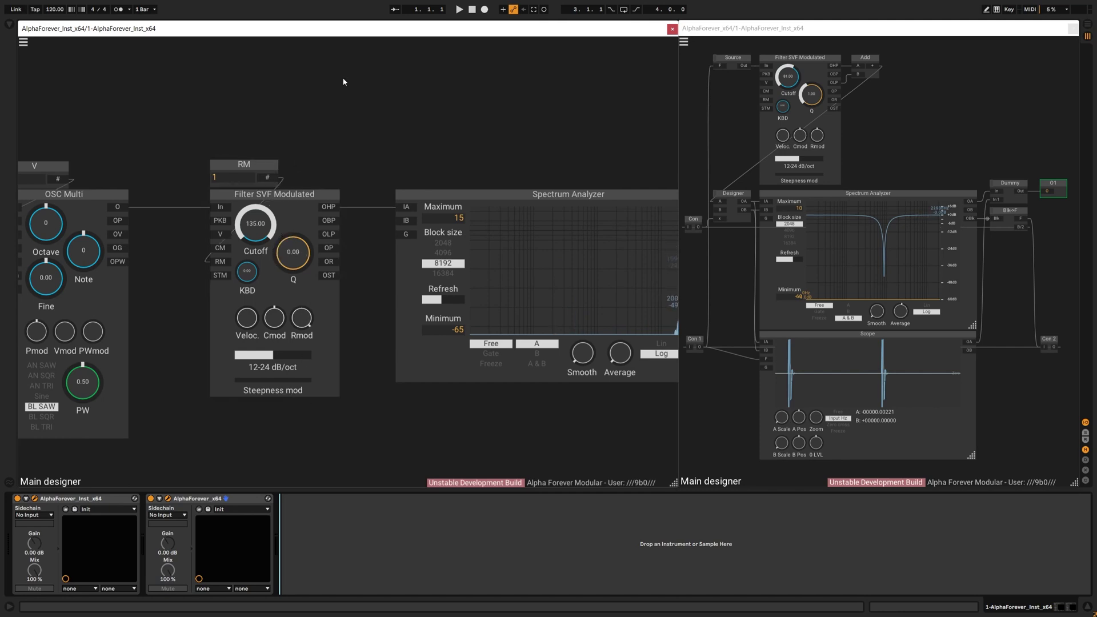
pyautogui.moveTo(164, 127); pyautogui.dragTo(395, 429)
pyautogui.moveTo(194, 80); pyautogui.dragTo(375, 476)
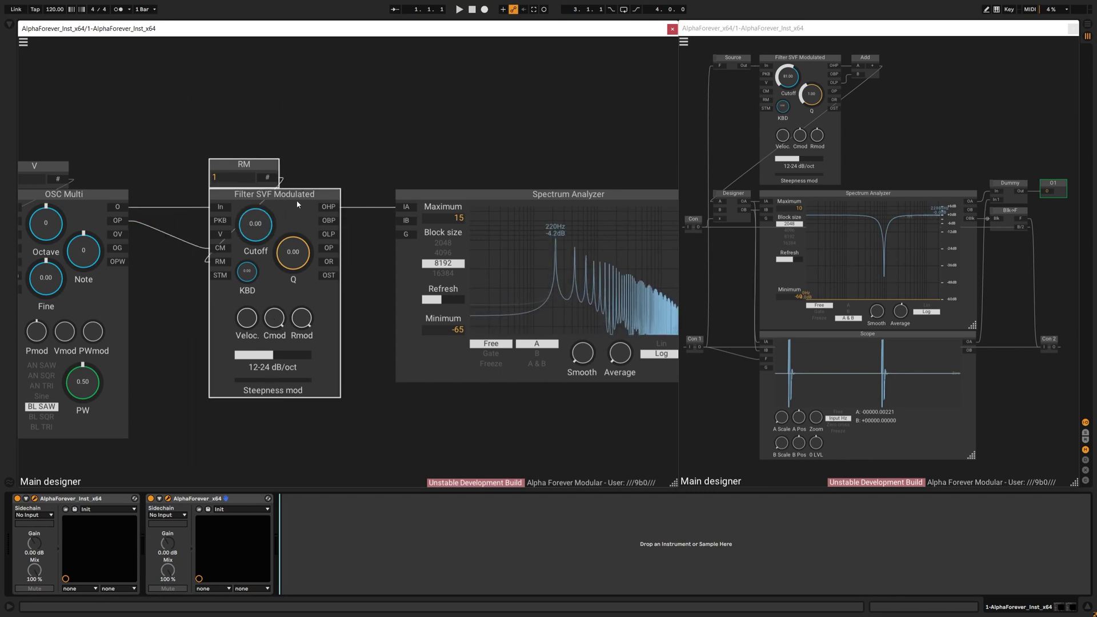
# Place an Add module after the filter, with OHP into A and OLP into B.
pyautogui.moveTo(298, 203); pyautogui.dragTo(239, 203)
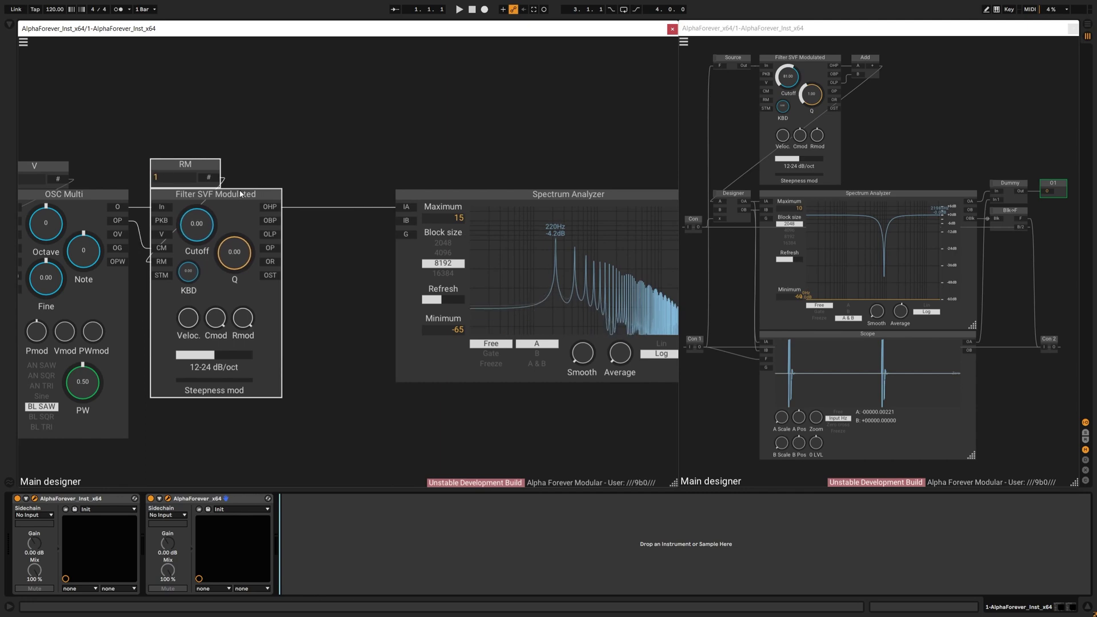
pyautogui.doubleClick(267, 211)
pyautogui.click(296, 215)
pyautogui.click(360, 199)
pyautogui.moveTo(269, 233)
pyautogui.mouseDown()
pyautogui.moveTo(350, 224)
pyautogui.moveTo(314, 196)
pyautogui.mouseUp()
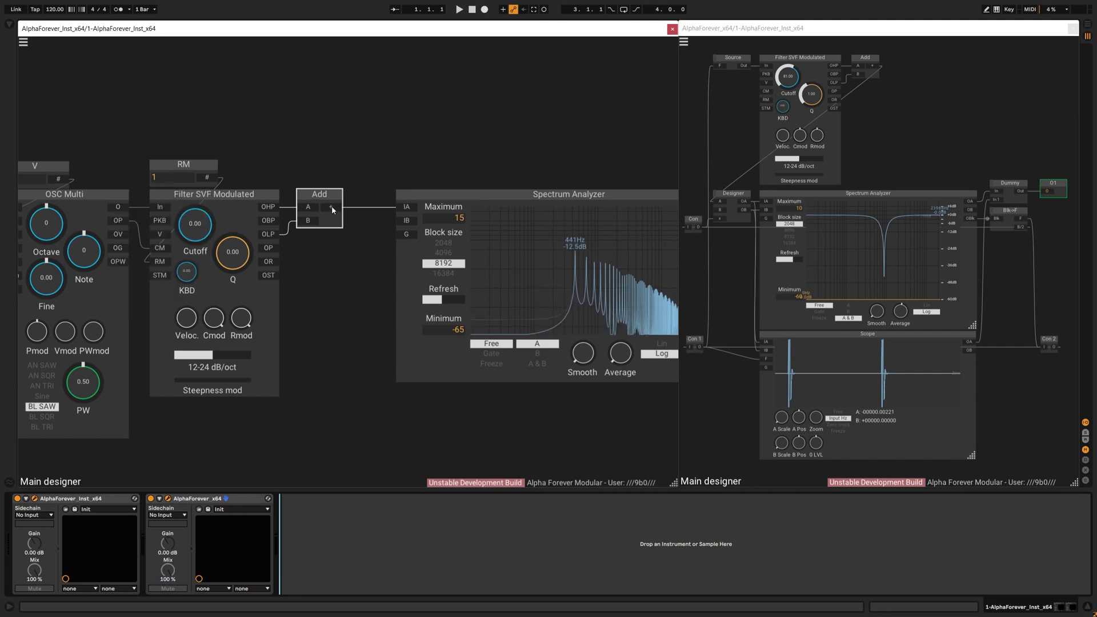
pyautogui.click(393, 219)
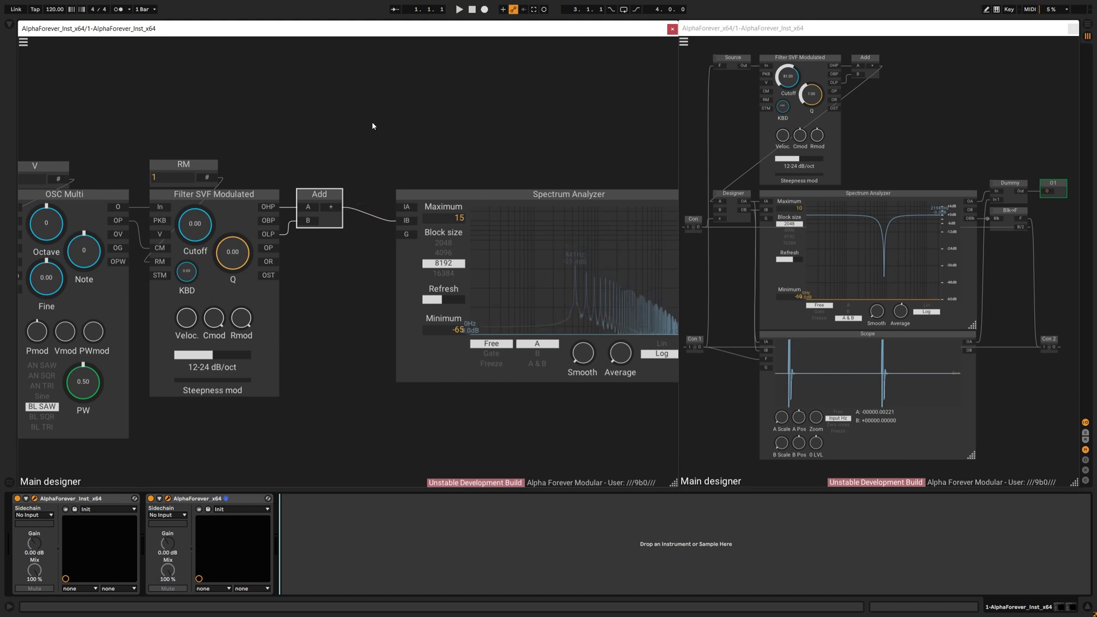
pyautogui.moveTo(372, 122); pyautogui.dragTo(50, 465)
pyautogui.hotkey('ctrl', 'z')
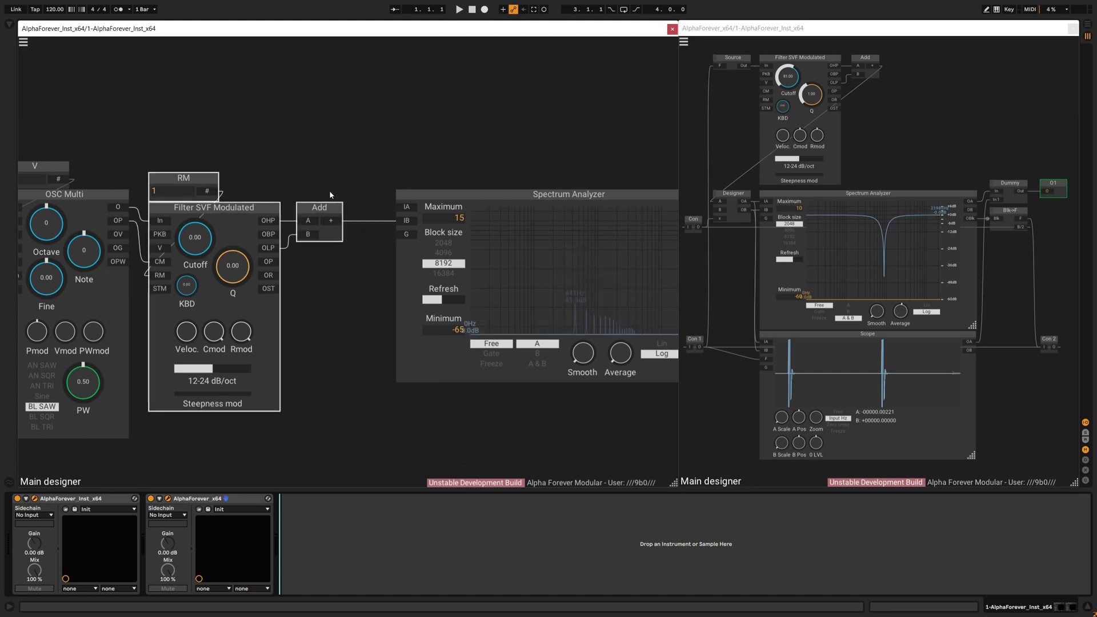
# Feed the summed signal into analyzer input A and show A & B together.
pyautogui.click(406, 208)
pyautogui.click(537, 363)
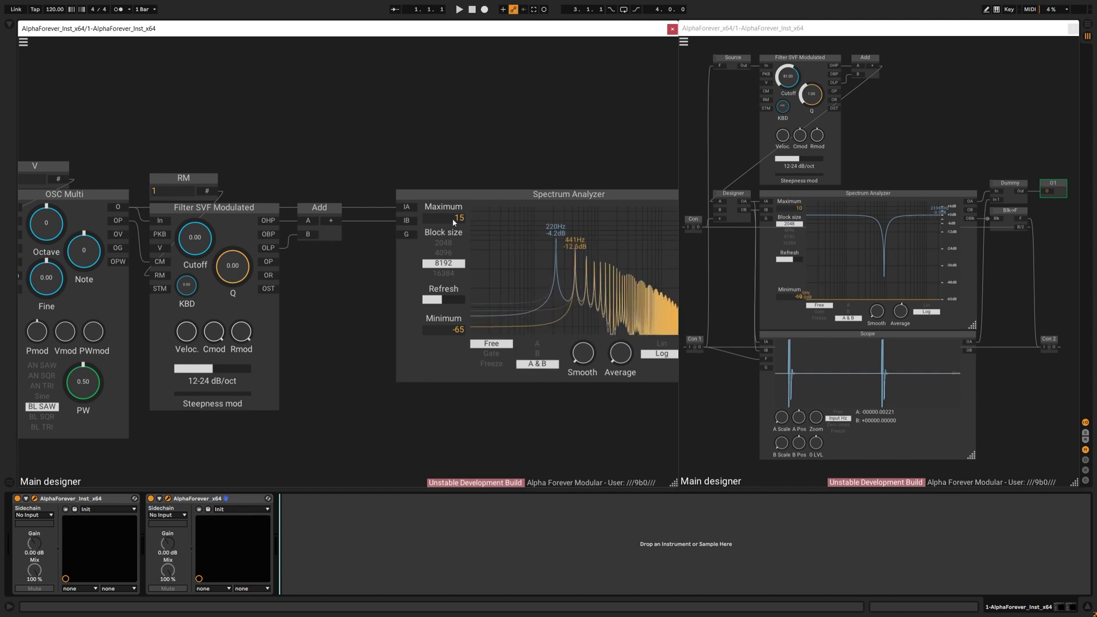
pyautogui.moveTo(457, 218)
pyautogui.mouseDown()
pyautogui.moveTo(446, 293)
pyautogui.moveTo(514, 123)
pyautogui.mouseUp()
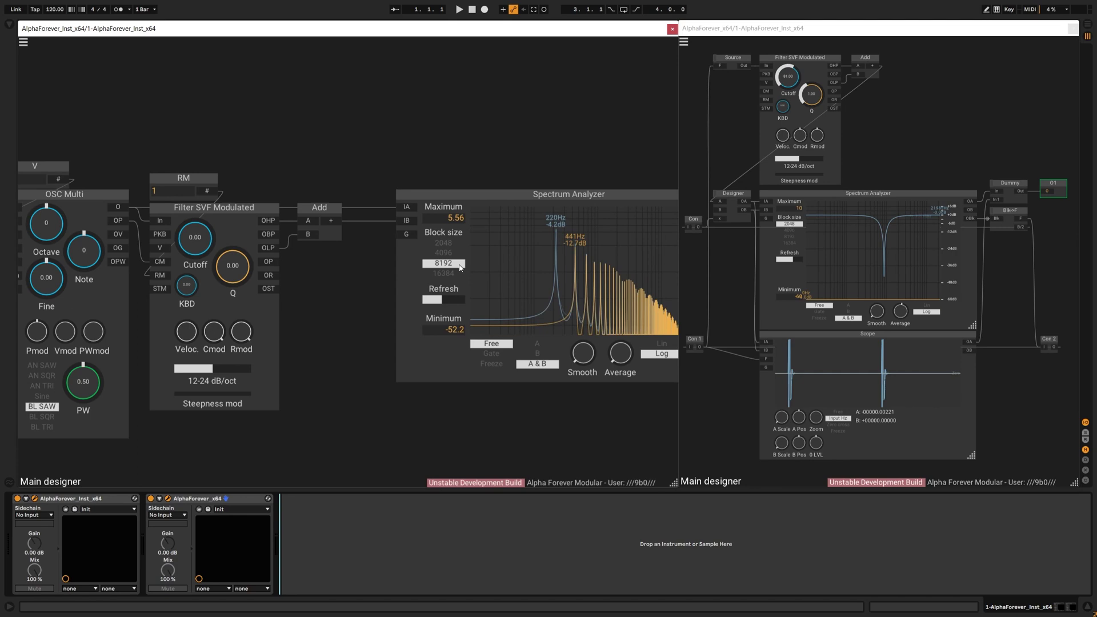
pyautogui.scroll(1, 584, 207)
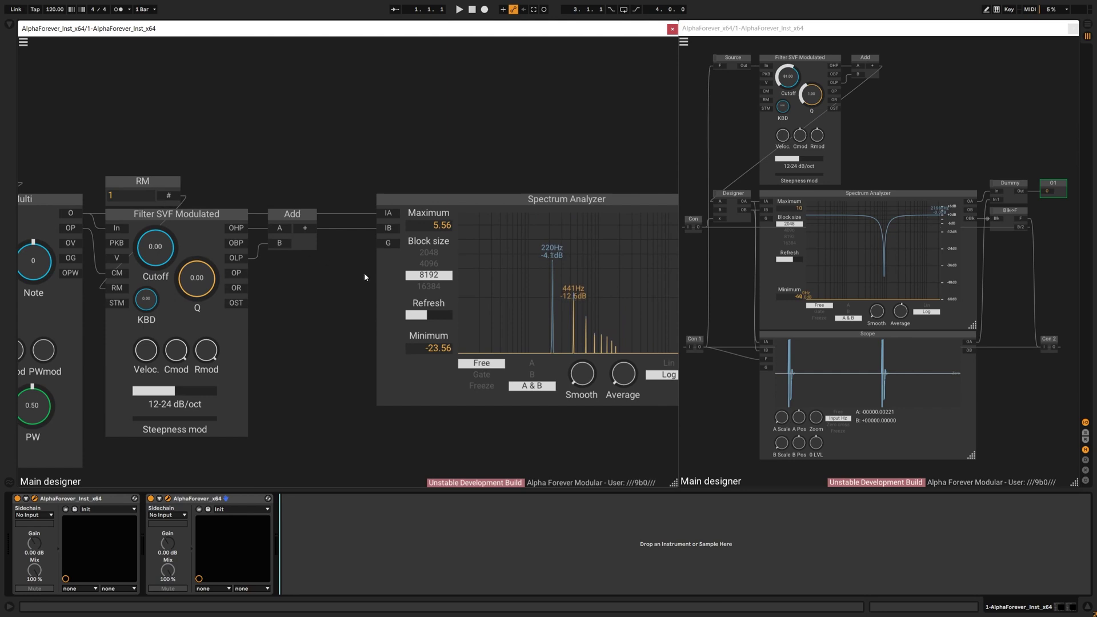
# Set the analyzer range to a -60 dB minimum and 0 dB maximum.
pyautogui.doubleClick(434, 349)
pyautogui.write('-6')
pyautogui.press('Return')
pyautogui.doubleClick(434, 225)
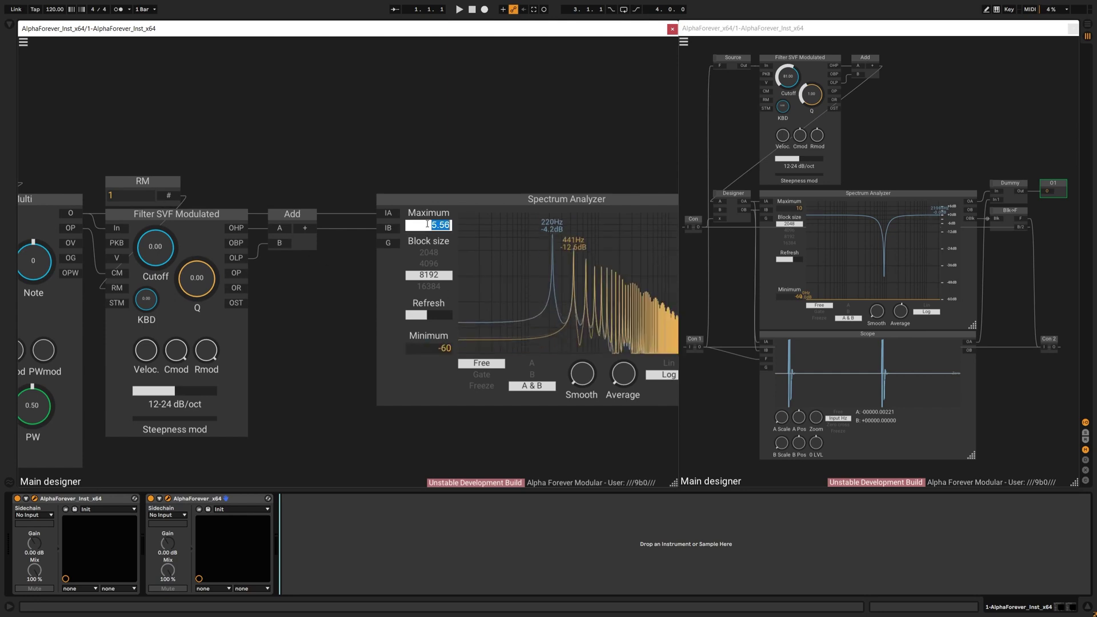
pyautogui.write('0')
pyautogui.press('Return')
pyautogui.scroll(-2, 443, 146)
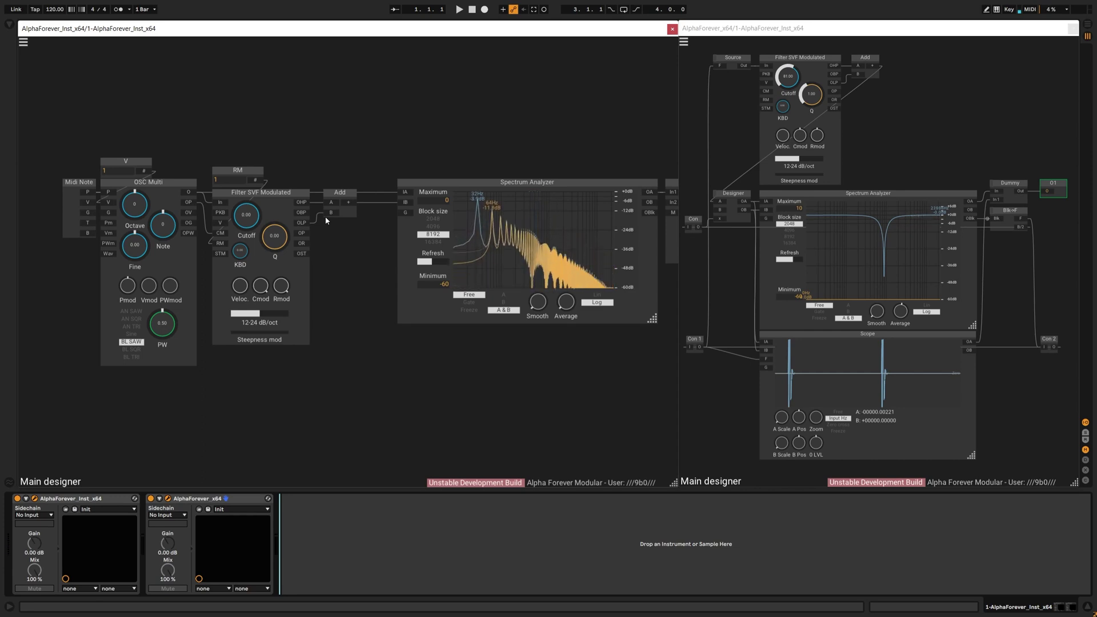
pyautogui.scroll(2, 202, 108)
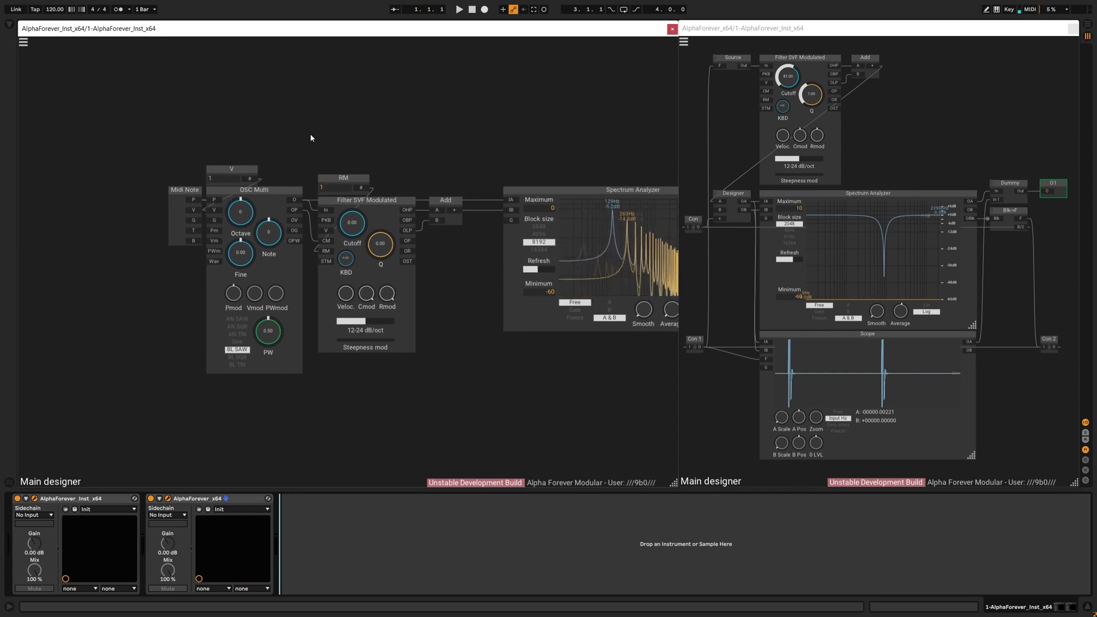
# Move the filter group right and the oscillator group left to make room.
pyautogui.moveTo(308, 137); pyautogui.dragTo(452, 360)
pyautogui.moveTo(472, 199); pyautogui.dragTo(505, 199)
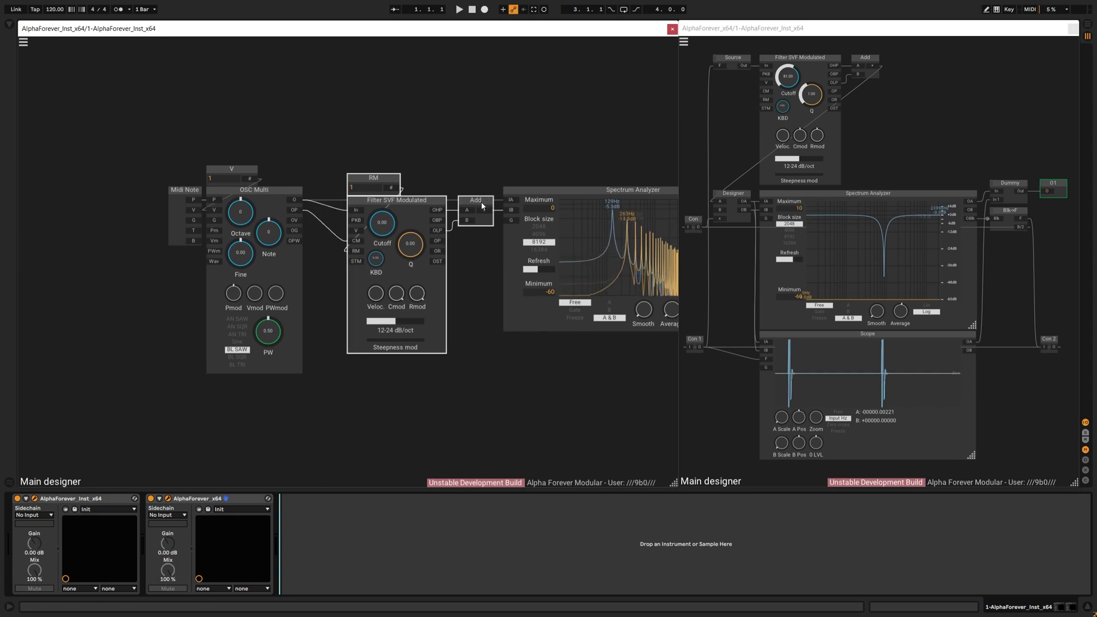
pyautogui.click(451, 164)
pyautogui.moveTo(294, 140); pyautogui.dragTo(470, 396)
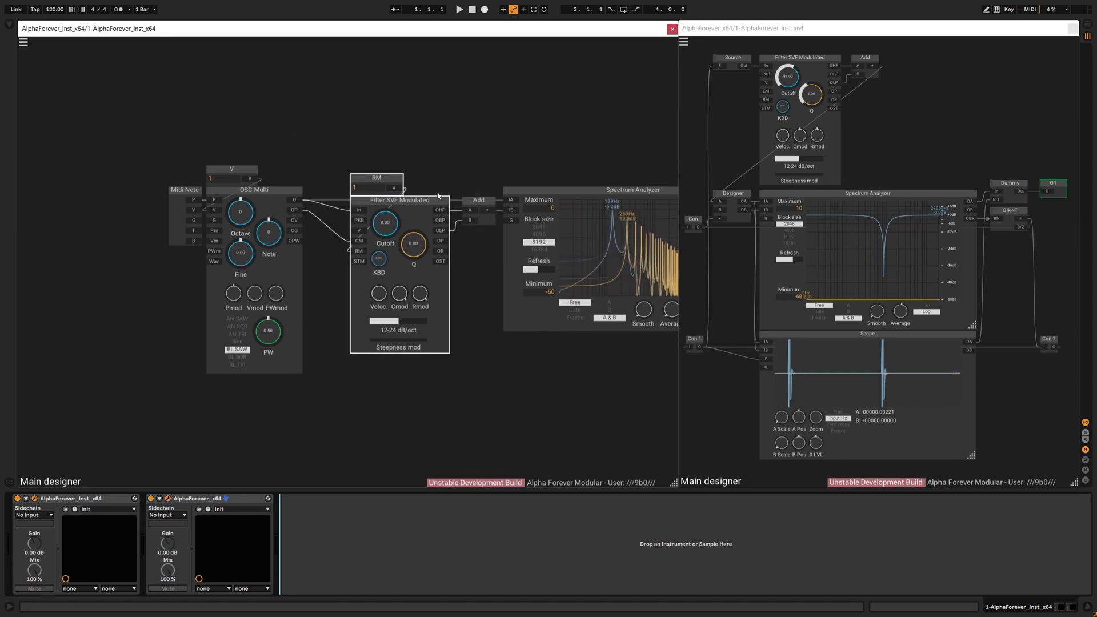
pyautogui.moveTo(313, 144); pyautogui.dragTo(408, 157)
pyautogui.moveTo(185, 138); pyautogui.dragTo(370, 264)
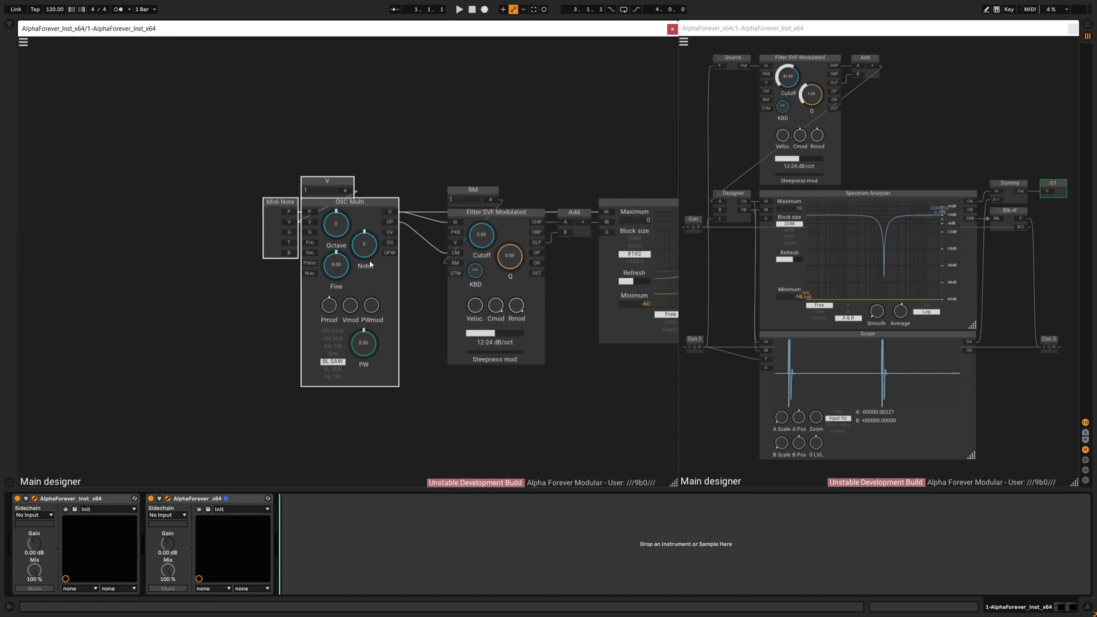
pyautogui.moveTo(381, 200); pyautogui.dragTo(292, 200)
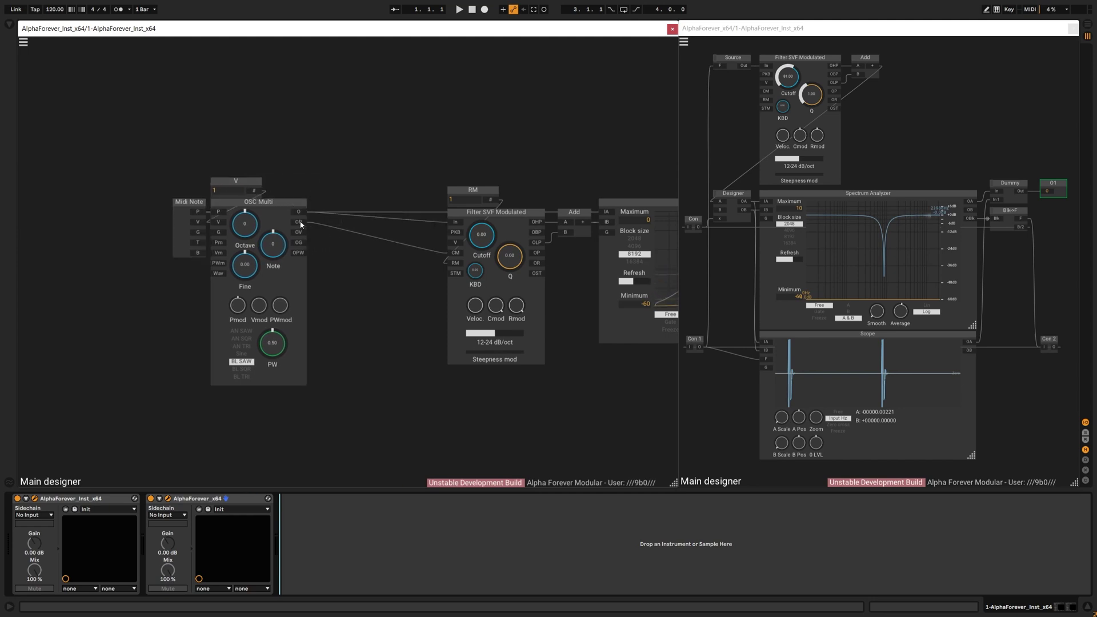
# Add Pitch->Hz after the oscillator and Hz->Pitch before the filter.
pyautogui.doubleClick(325, 230)
pyautogui.write('hz')
pyautogui.click(413, 238)
pyautogui.moveTo(369, 218); pyautogui.dragTo(344, 216)
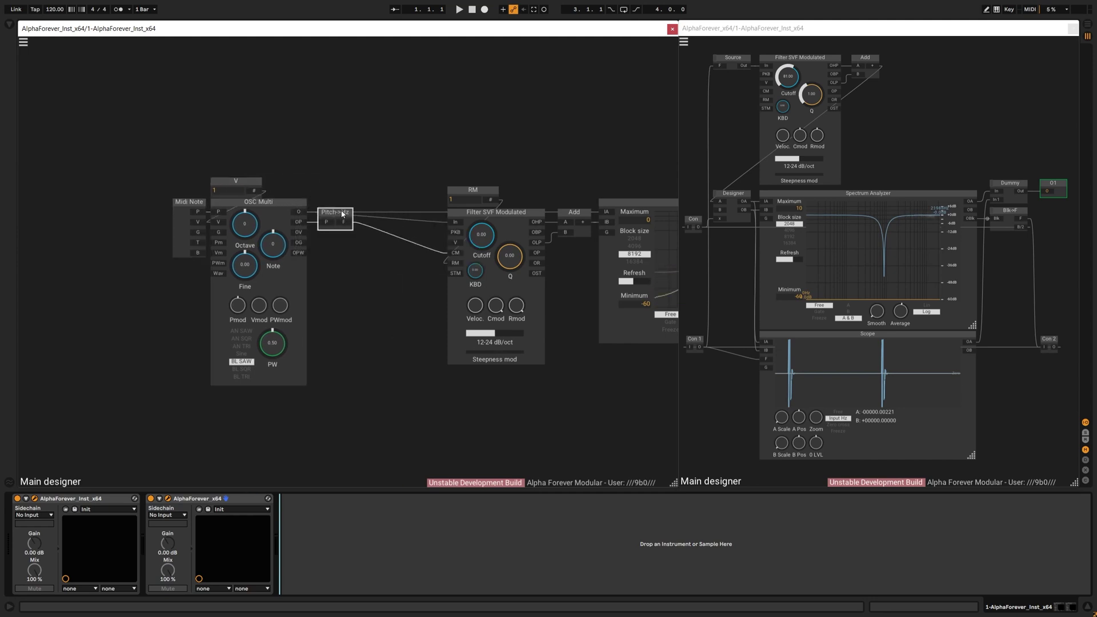
pyautogui.doubleClick(431, 253)
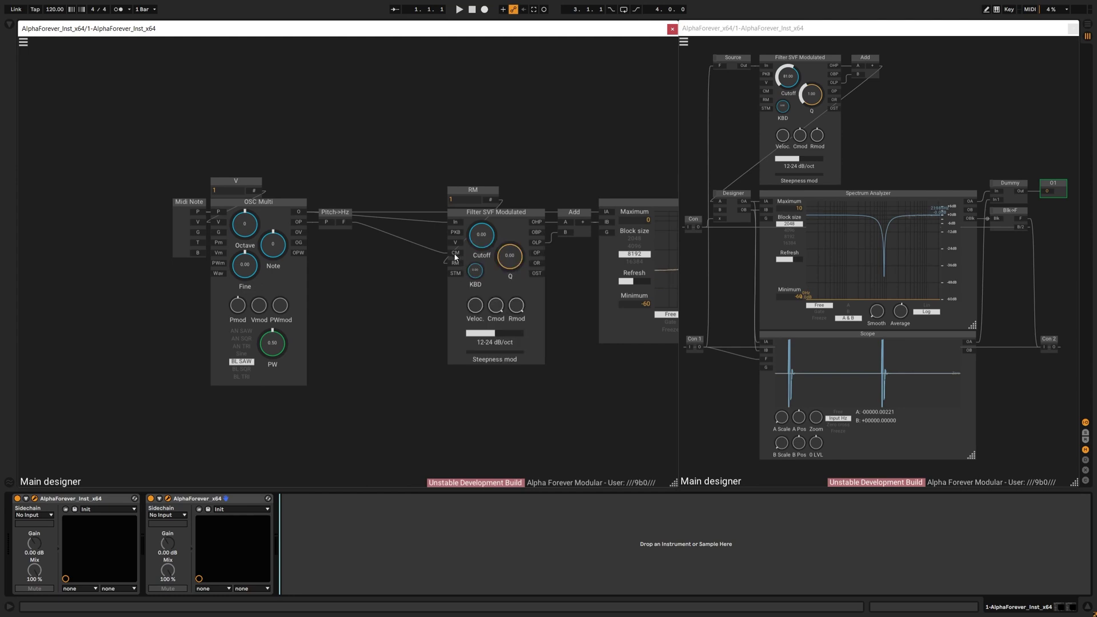
pyautogui.write('hz')
pyautogui.click(562, 278)
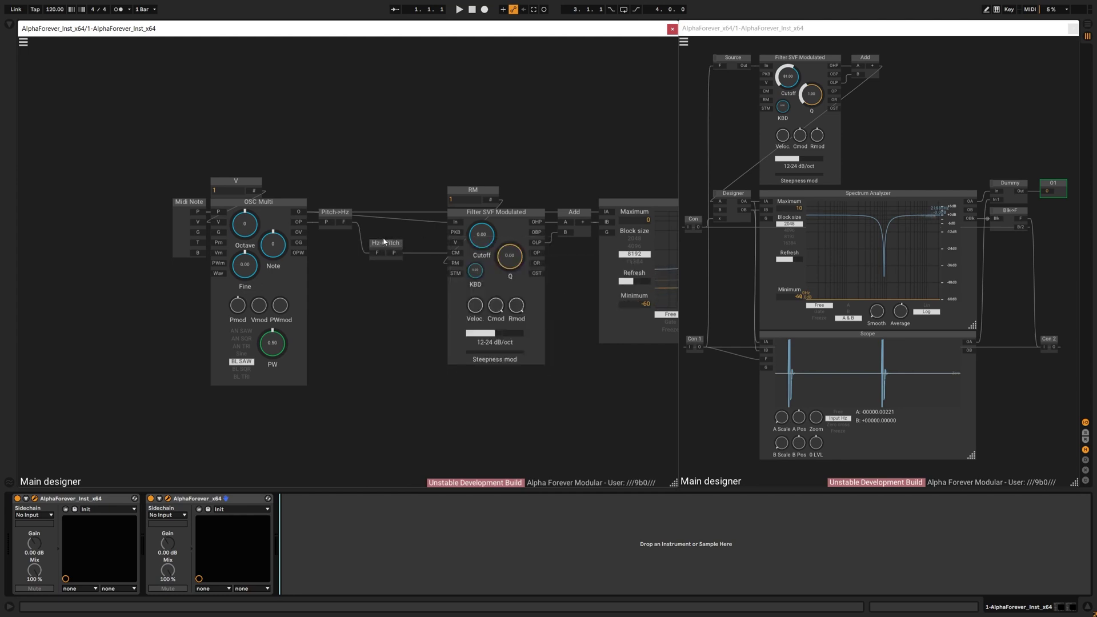
pyautogui.moveTo(377, 246); pyautogui.dragTo(420, 245)
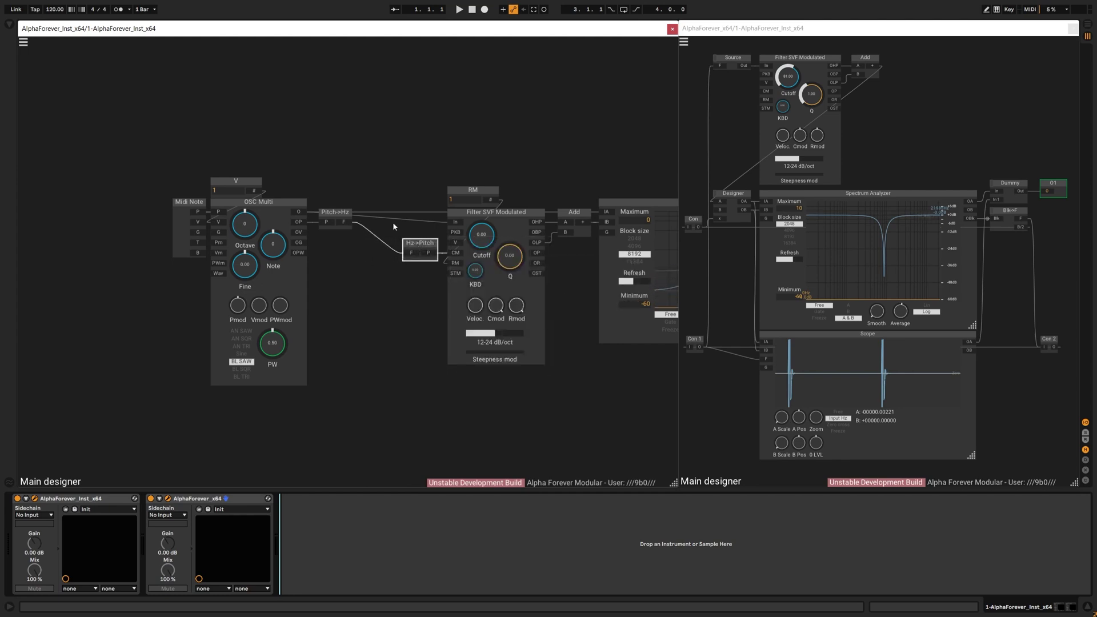
# Add a Mul module between the converters, with a constant of 1 on B.
pyautogui.doubleClick(347, 220)
pyautogui.write('mu')
pyautogui.click(449, 238)
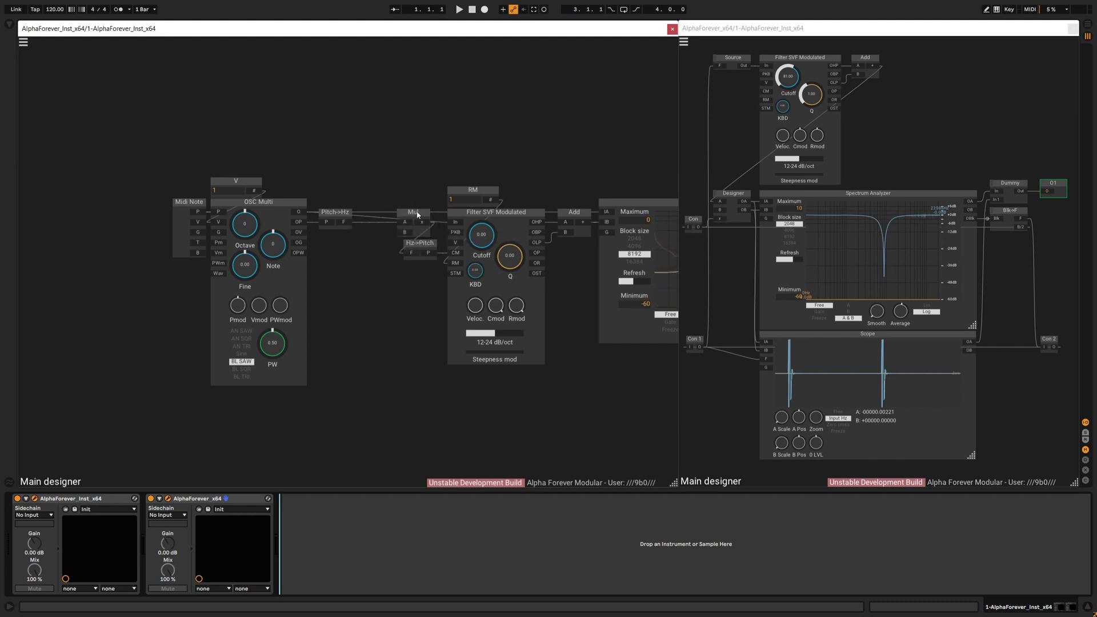
pyautogui.moveTo(395, 223)
pyautogui.mouseDown()
pyautogui.moveTo(379, 213)
pyautogui.moveTo(384, 247)
pyautogui.mouseUp()
pyautogui.doubleClick(371, 263)
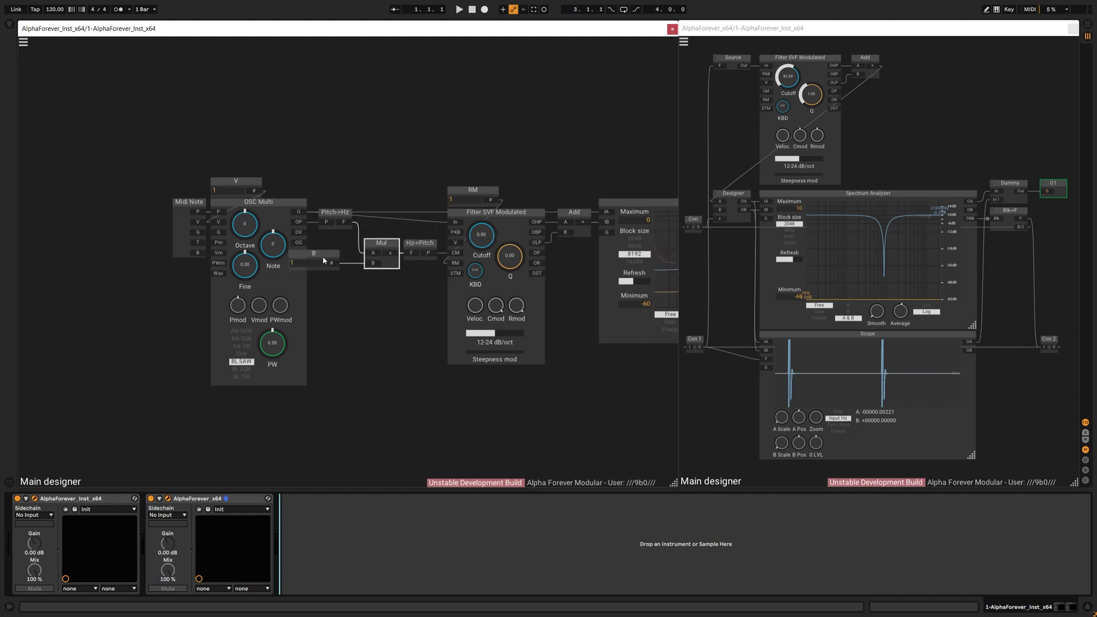
pyautogui.click(413, 320)
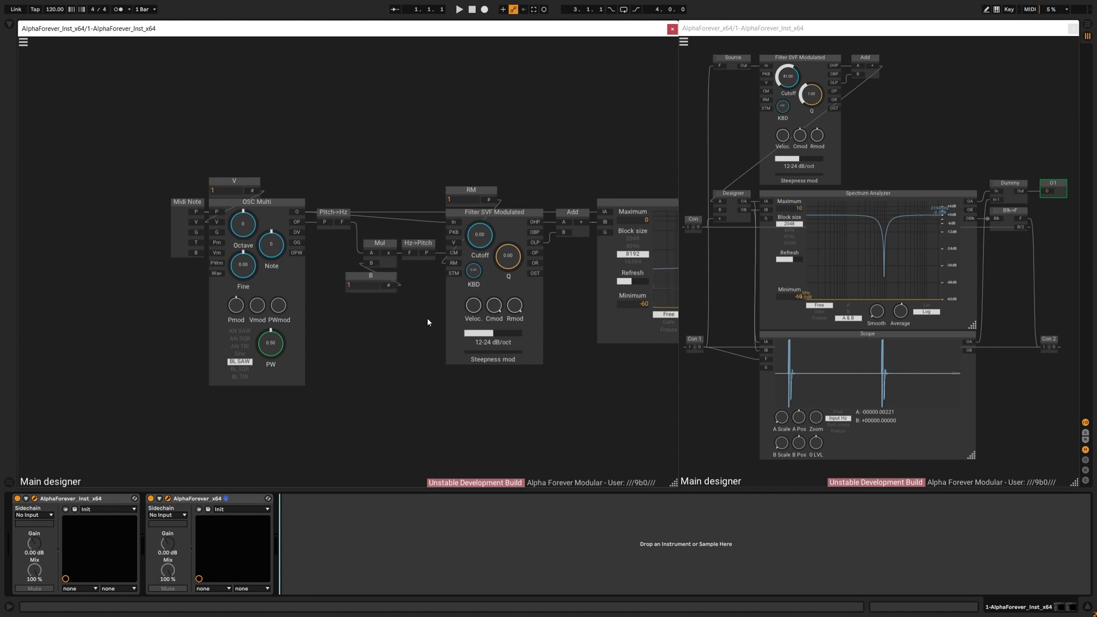
pyautogui.moveTo(428, 318); pyautogui.dragTo(289, 313)
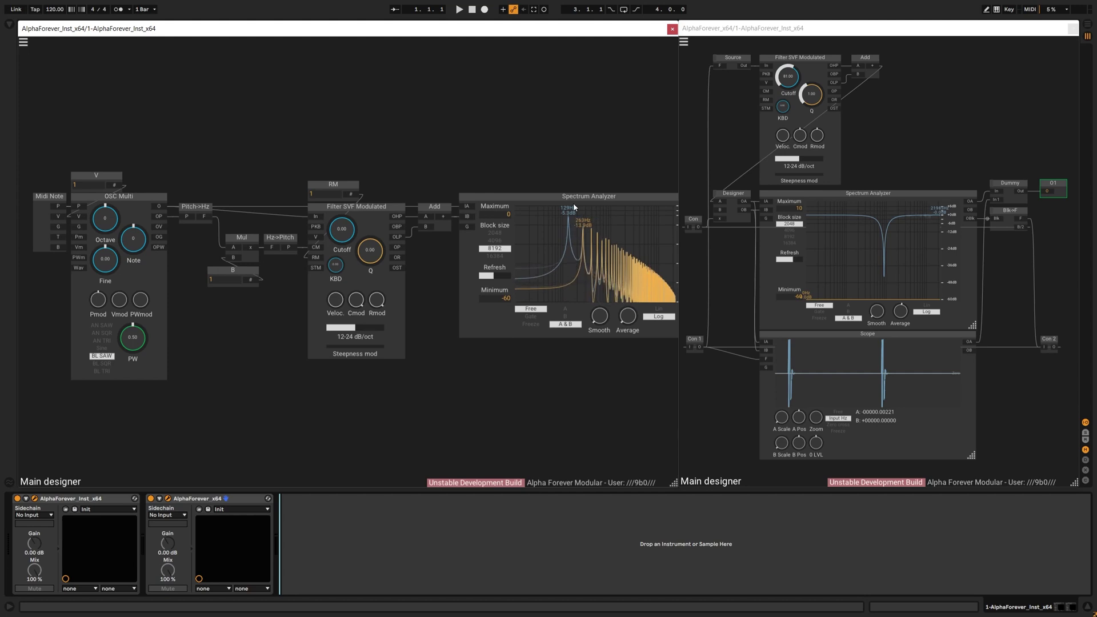
# Enter Mul B constant values from 2 up through 6.
pyautogui.doubleClick(232, 279)
pyautogui.write('2')
pyautogui.press('Return')
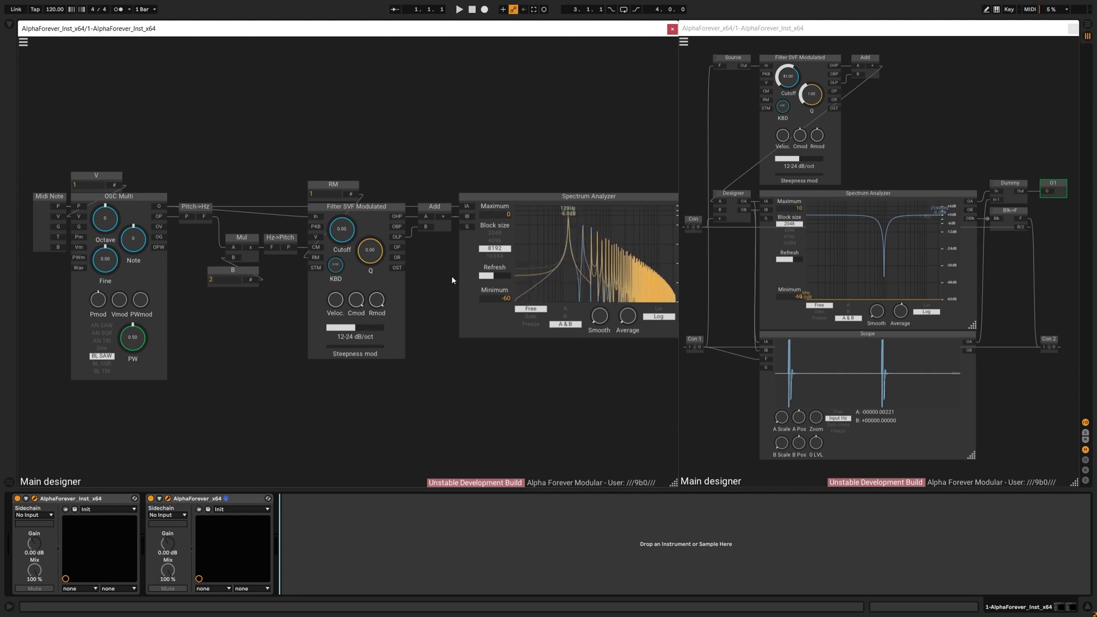
pyautogui.doubleClick(218, 279)
pyautogui.write('4')
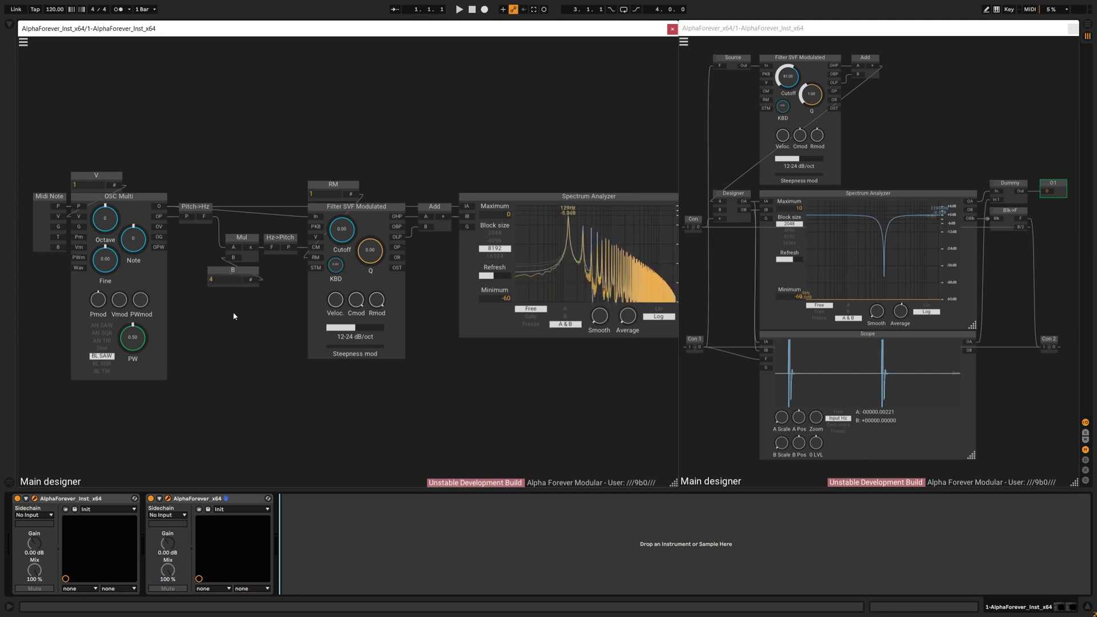
pyautogui.write('3')
pyautogui.press('Return')
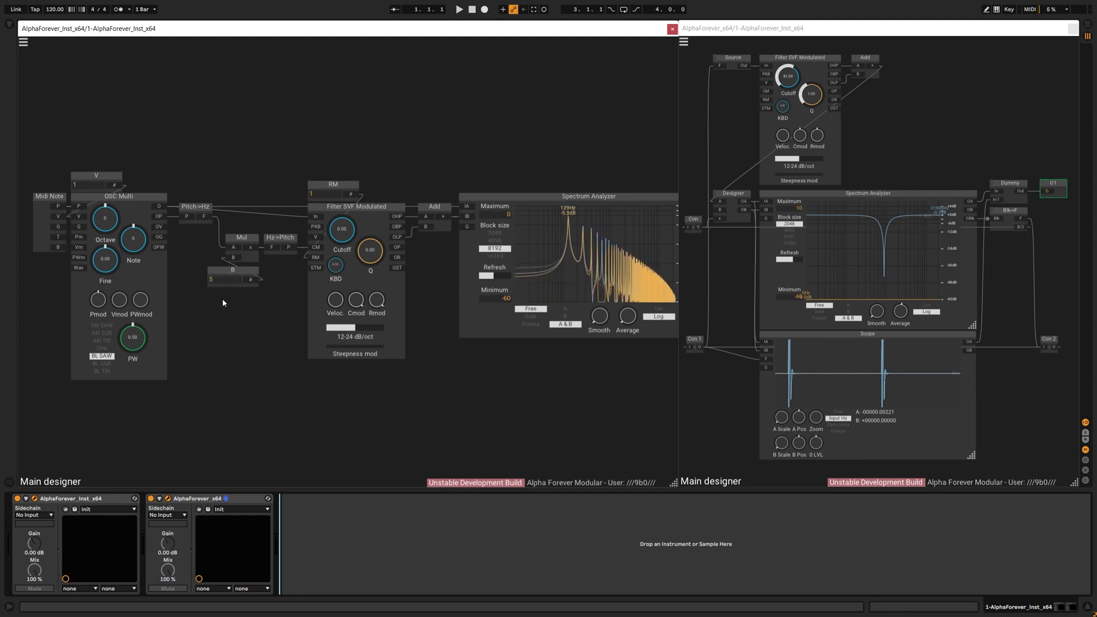
pyautogui.press('Return')
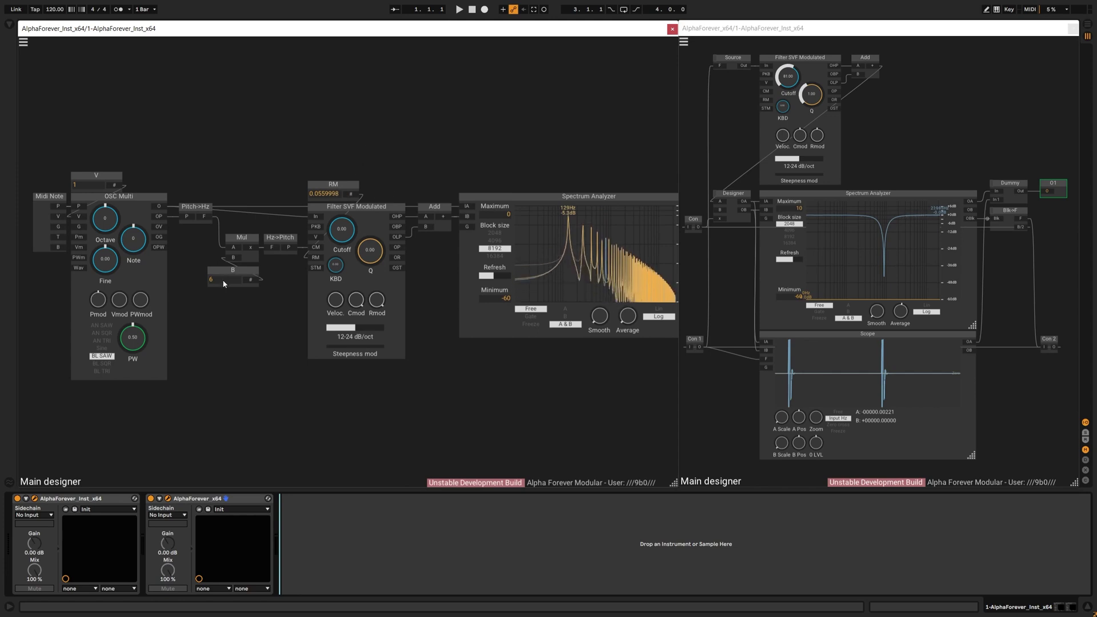
pyautogui.write('.')
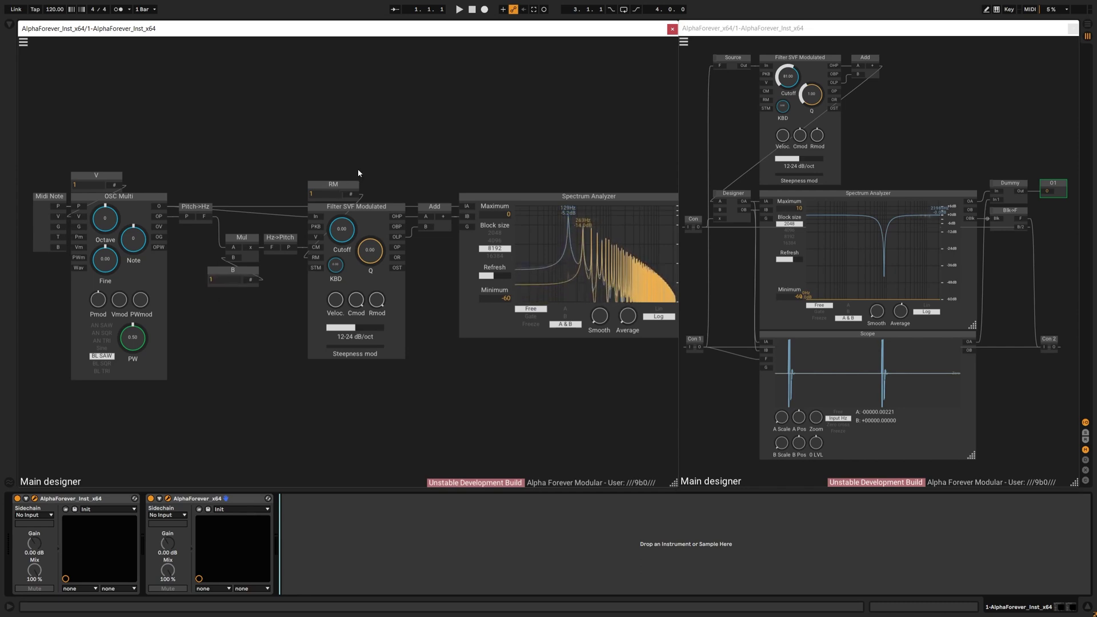
pyautogui.scroll(-2, 459, 132)
# Pan the Main designer canvas so the whole patch is centred.
pyautogui.moveTo(459, 132); pyautogui.dragTo(379, 170)
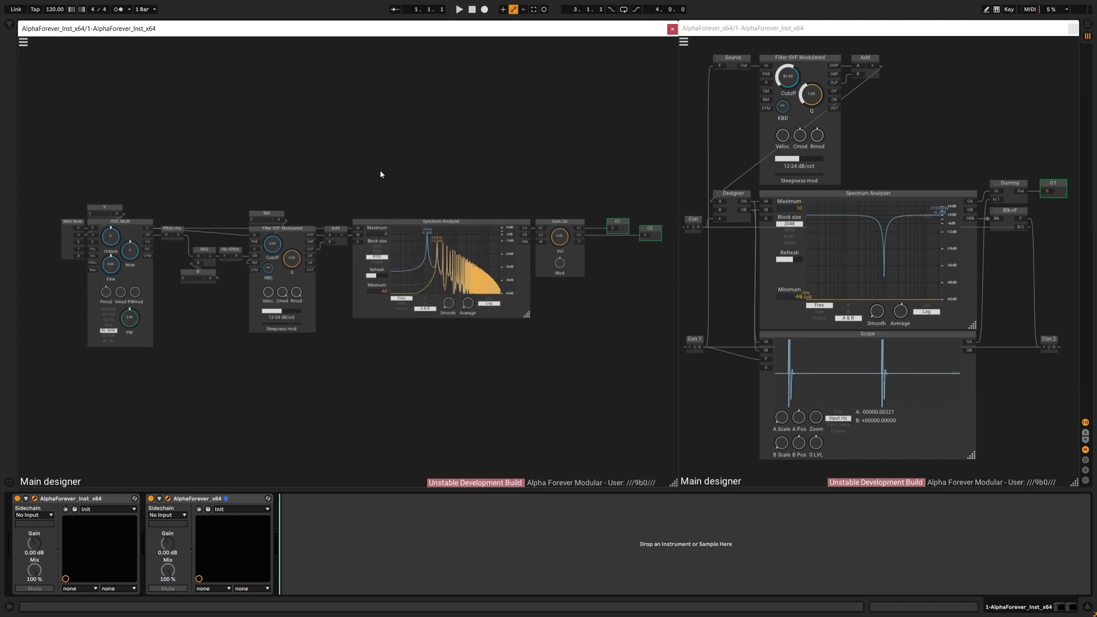